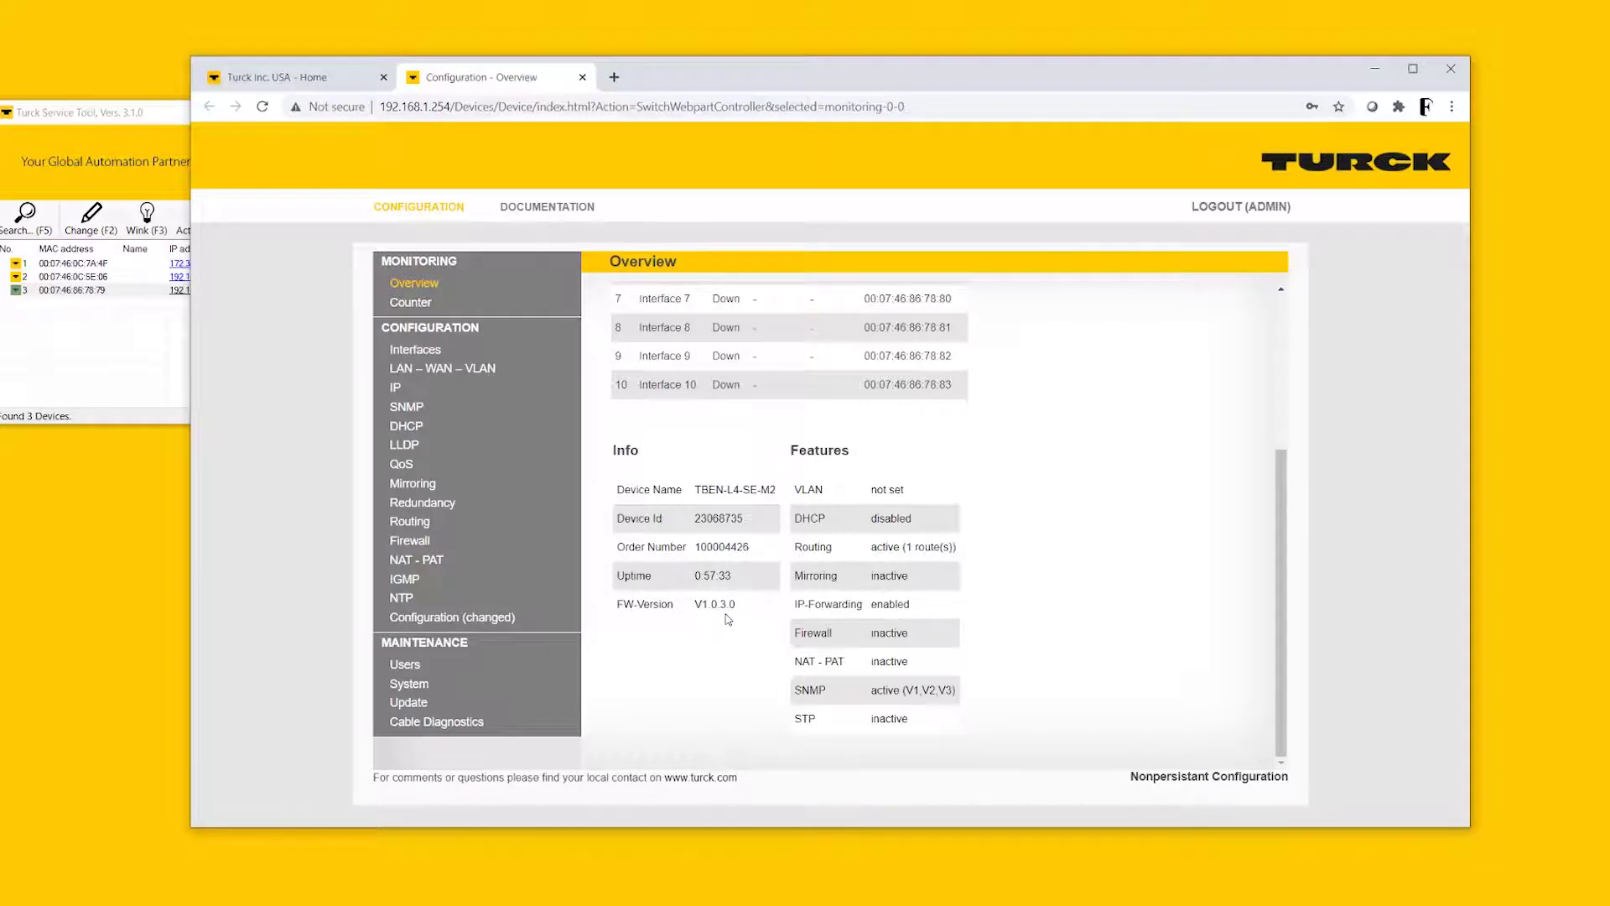
# - Show the Counter page and scroll through each port's receive and transmit packet counts
pyautogui.click(410, 301)
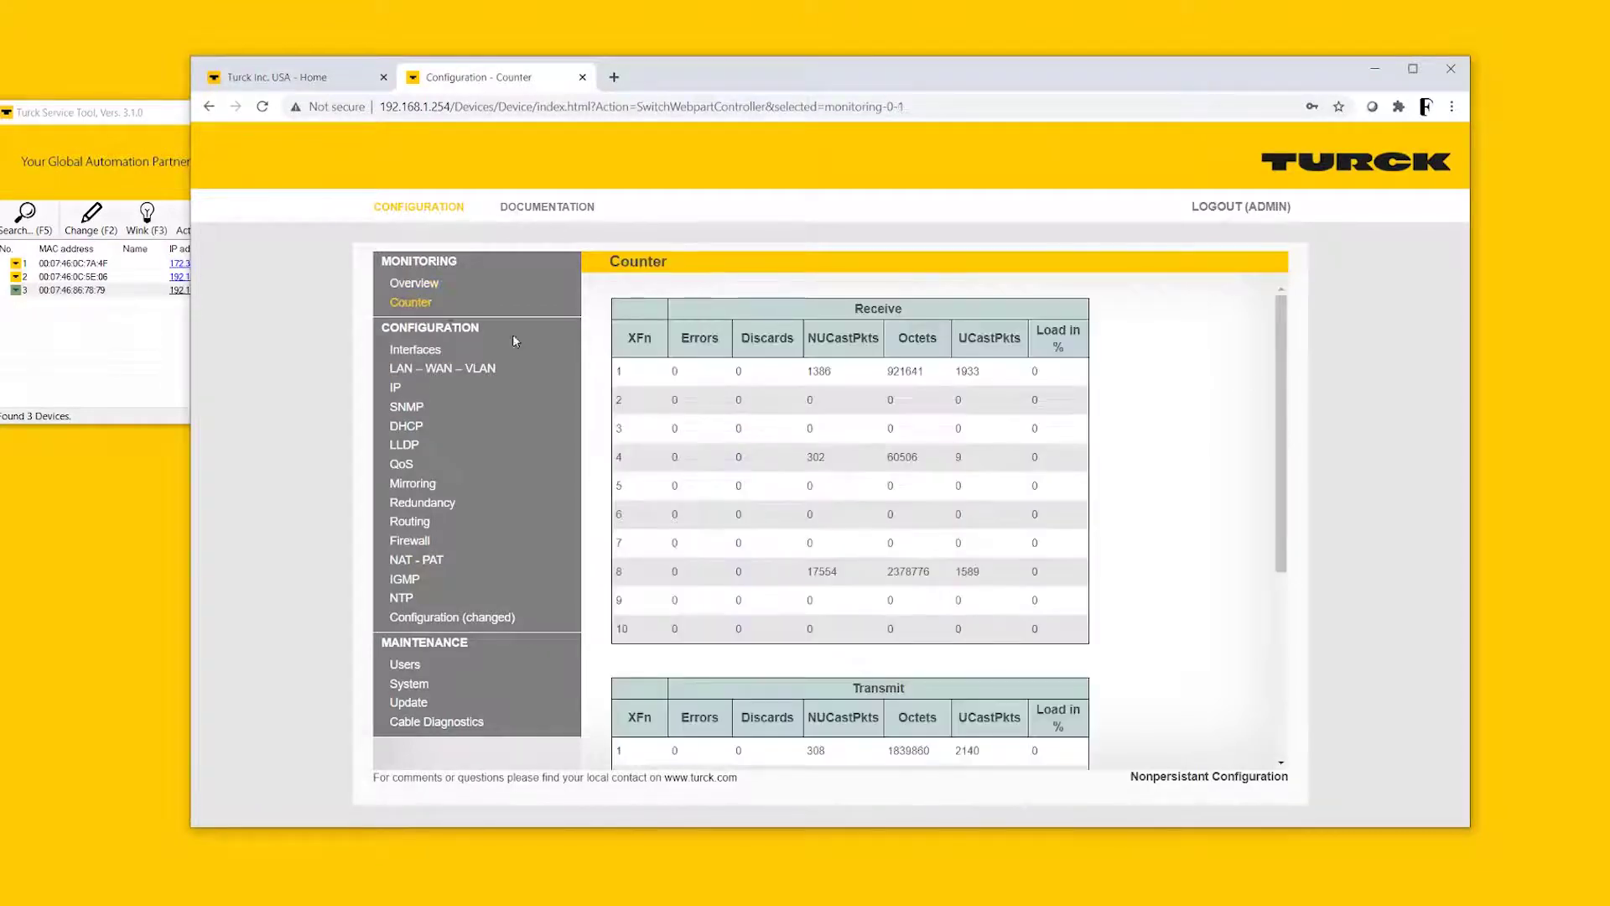
pyautogui.scroll(-7, 1187, 375)
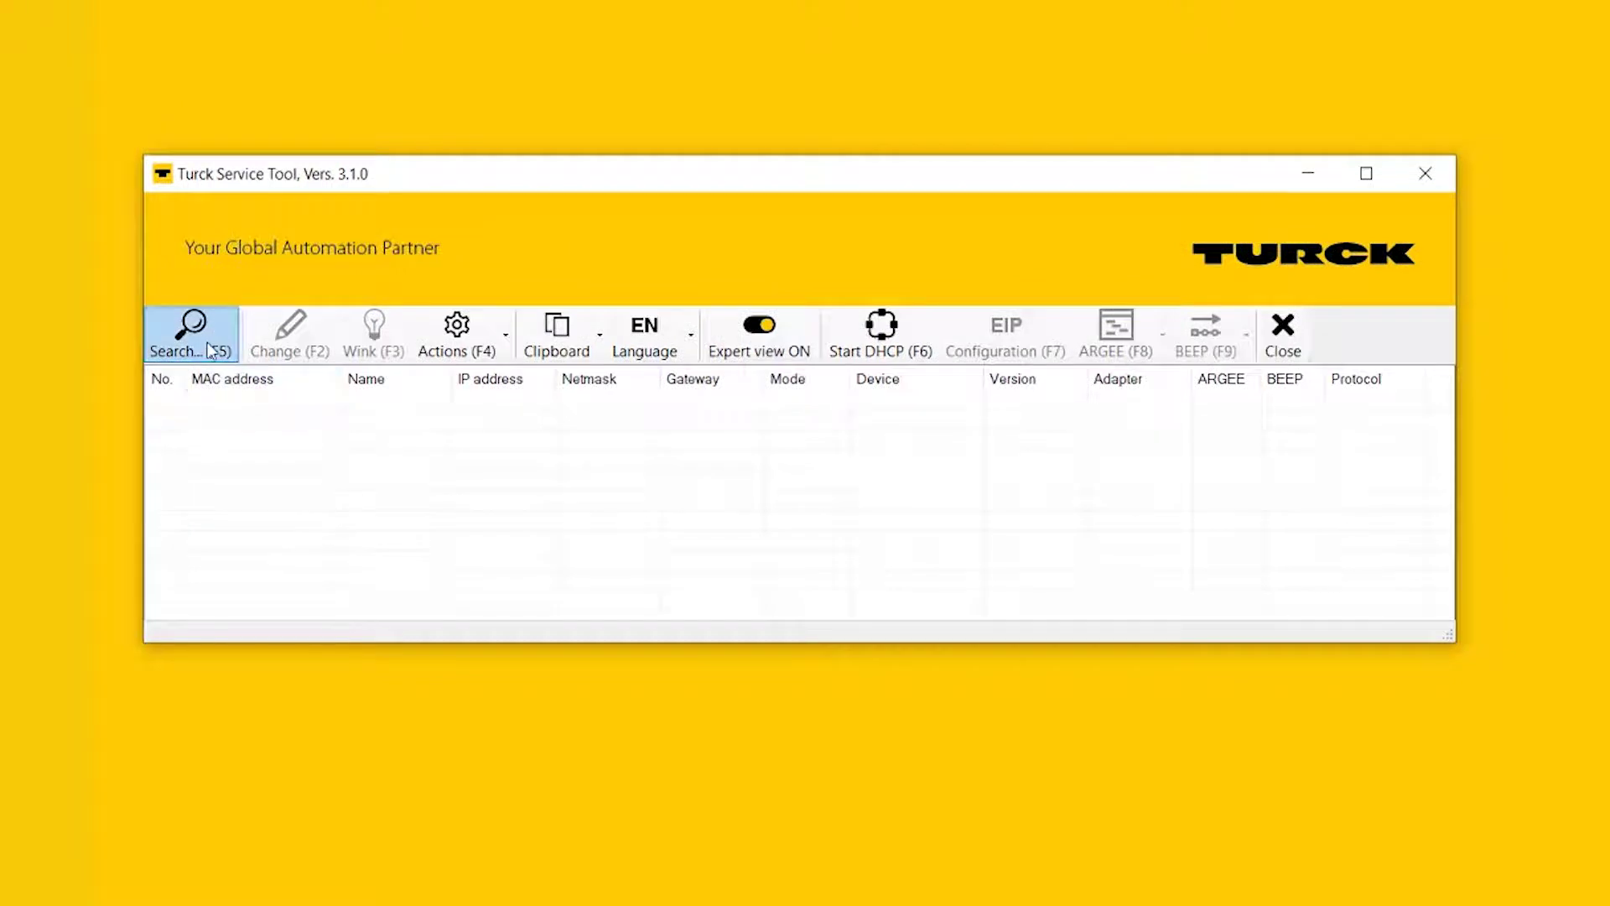
# - Search for Turck devices, select the TBEN-L4-SE-M2 at 192.168.1.254 and open its web pages
pyautogui.click(210, 350)
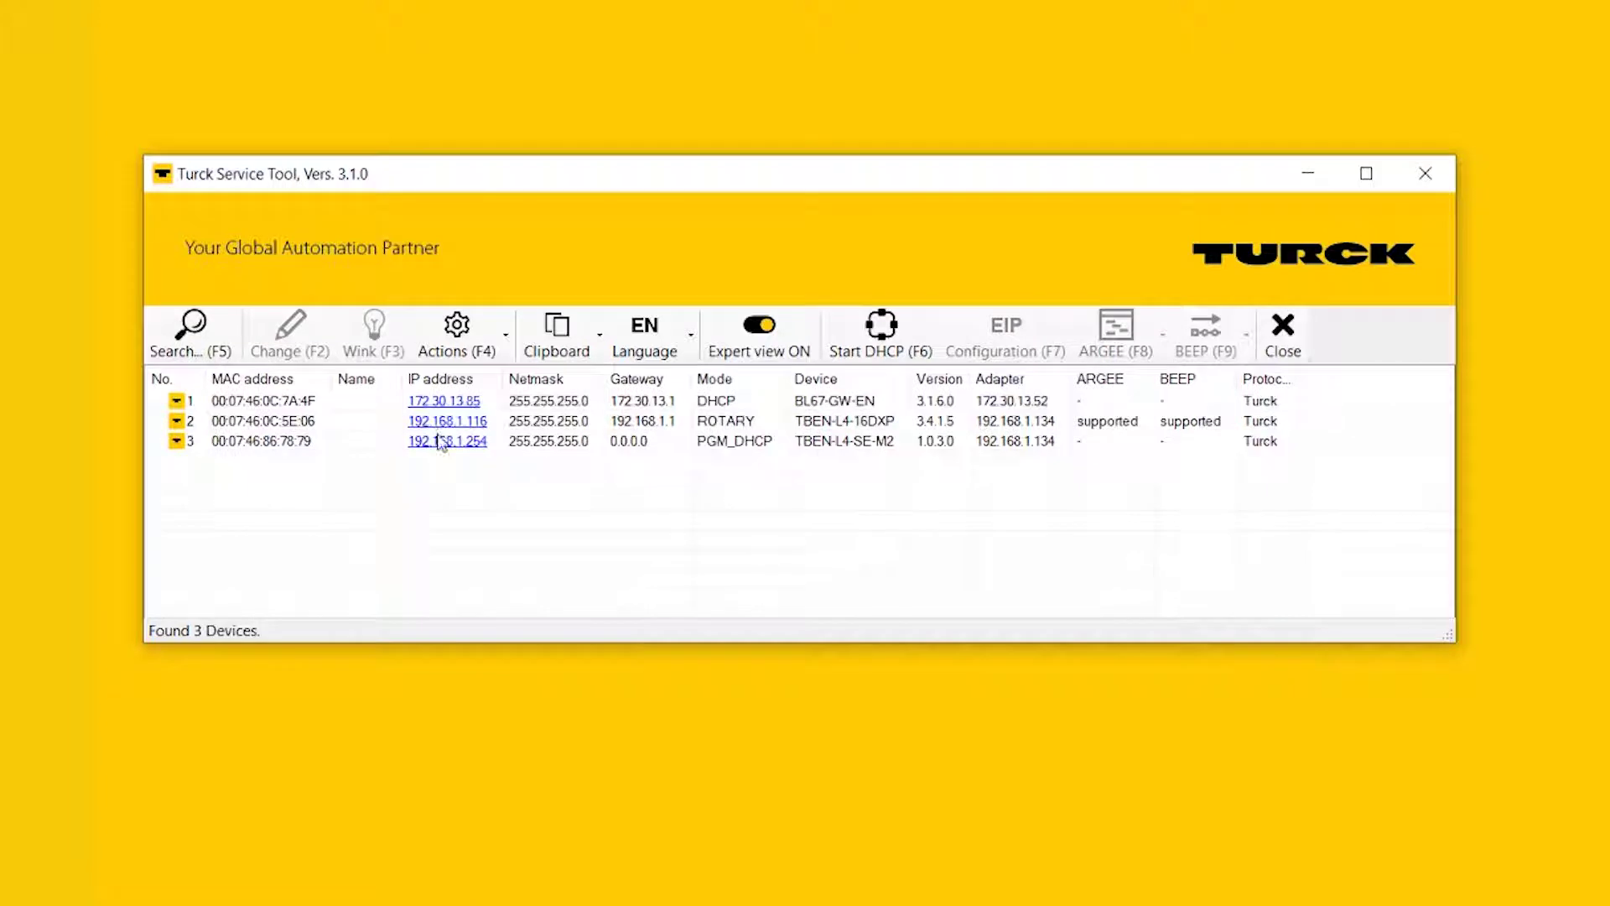
pyautogui.click(550, 449)
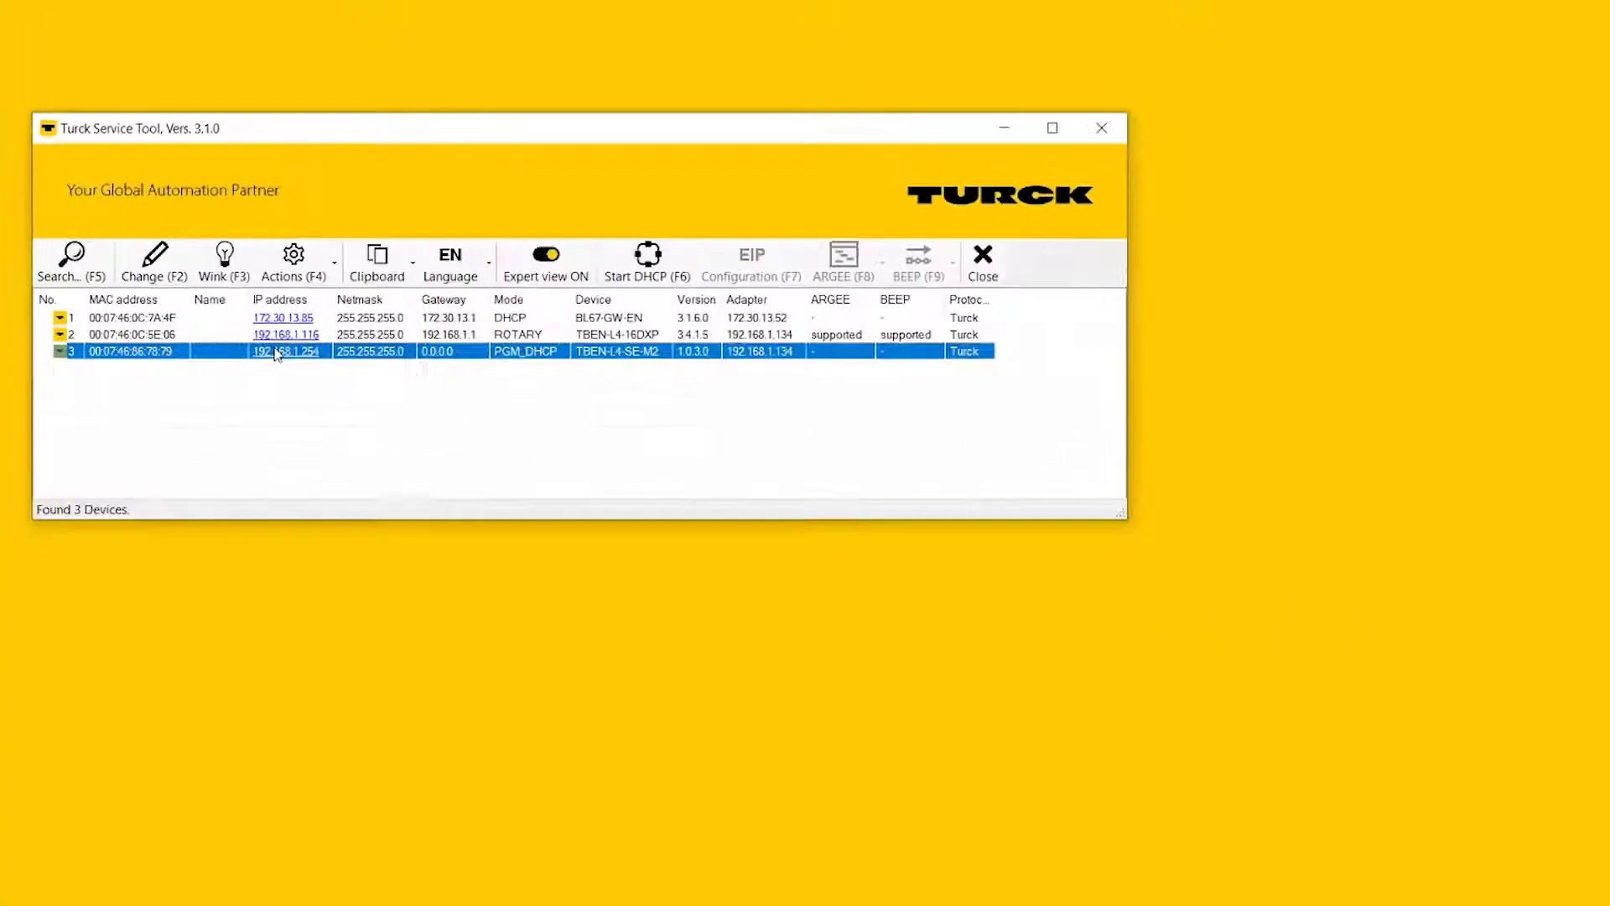
pyautogui.click(436, 444)
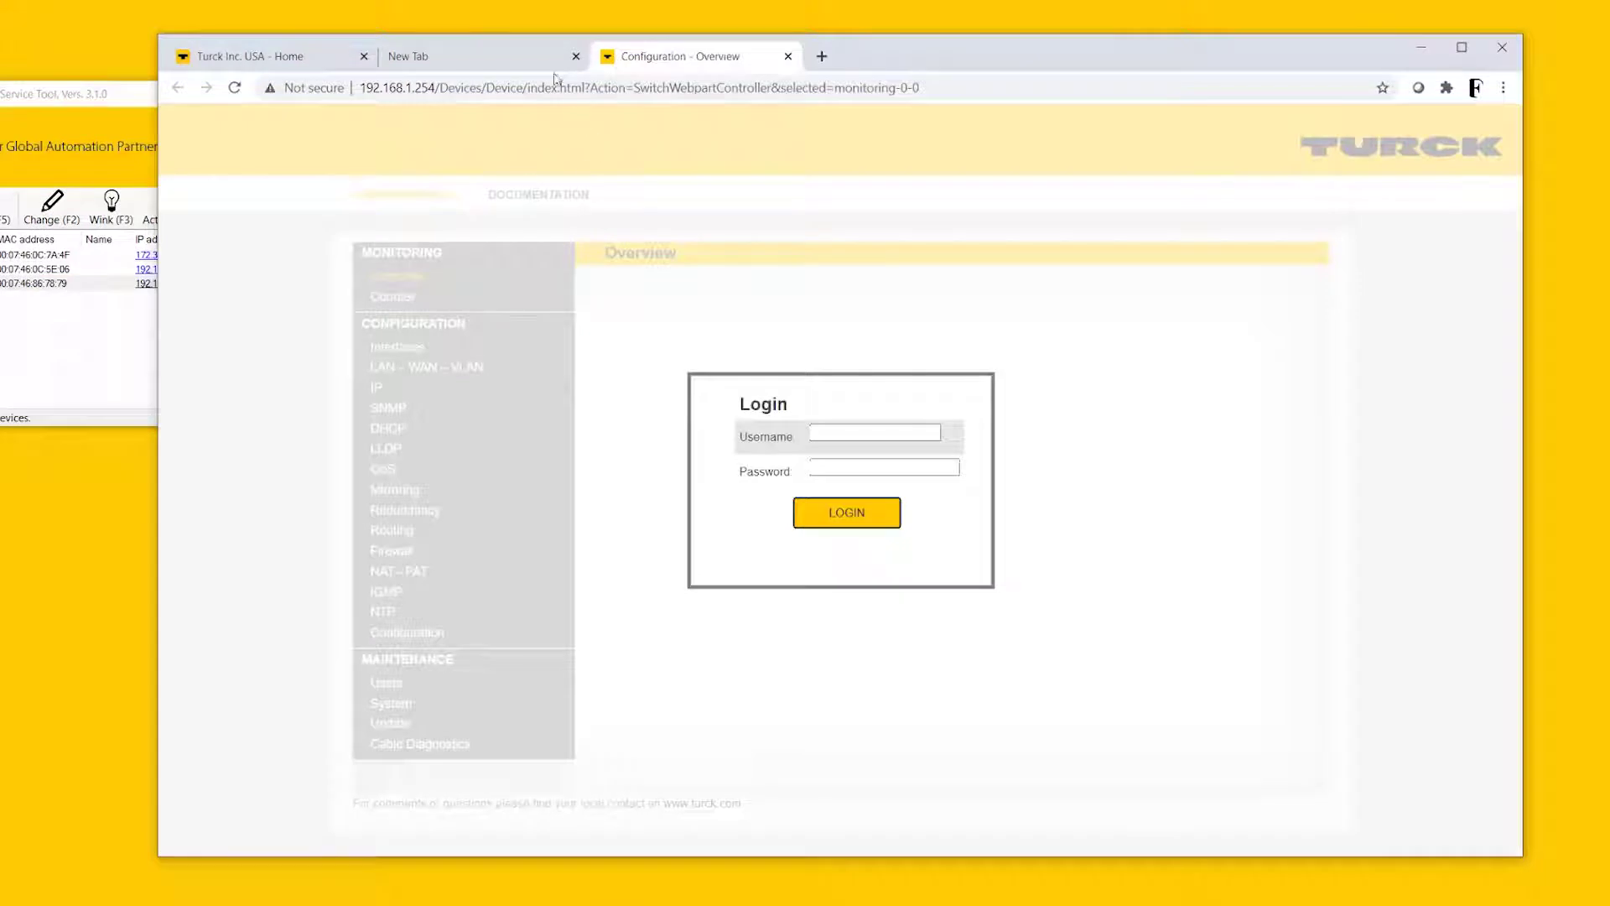
# - Log in to the switch with the administrator account and decline changing the default password
pyautogui.click(576, 57)
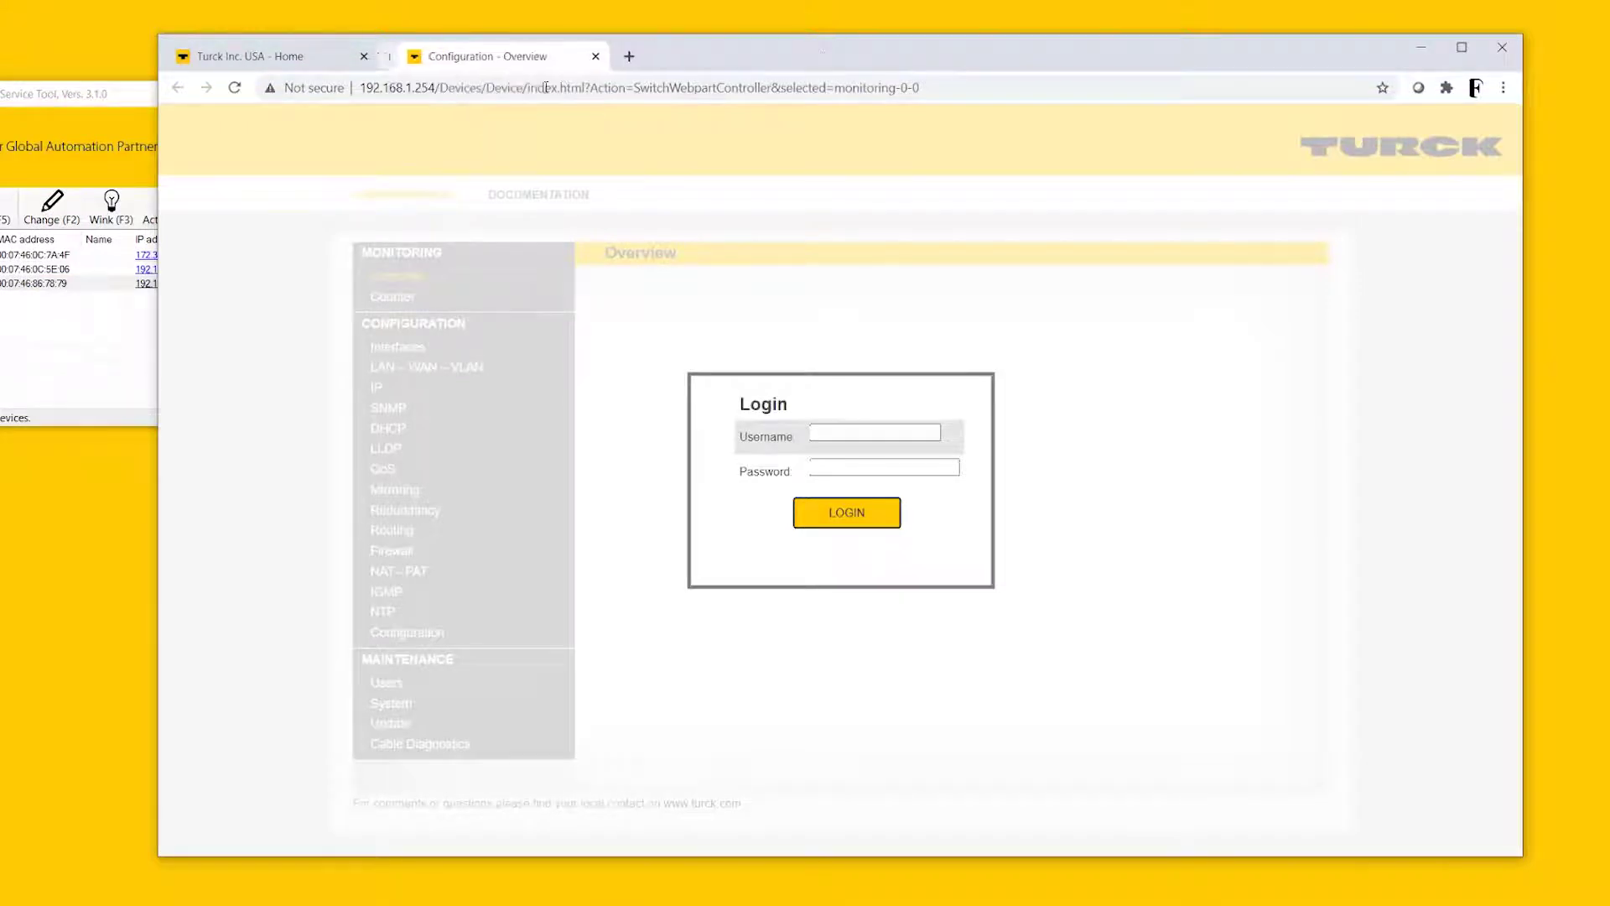
pyautogui.click(886, 430)
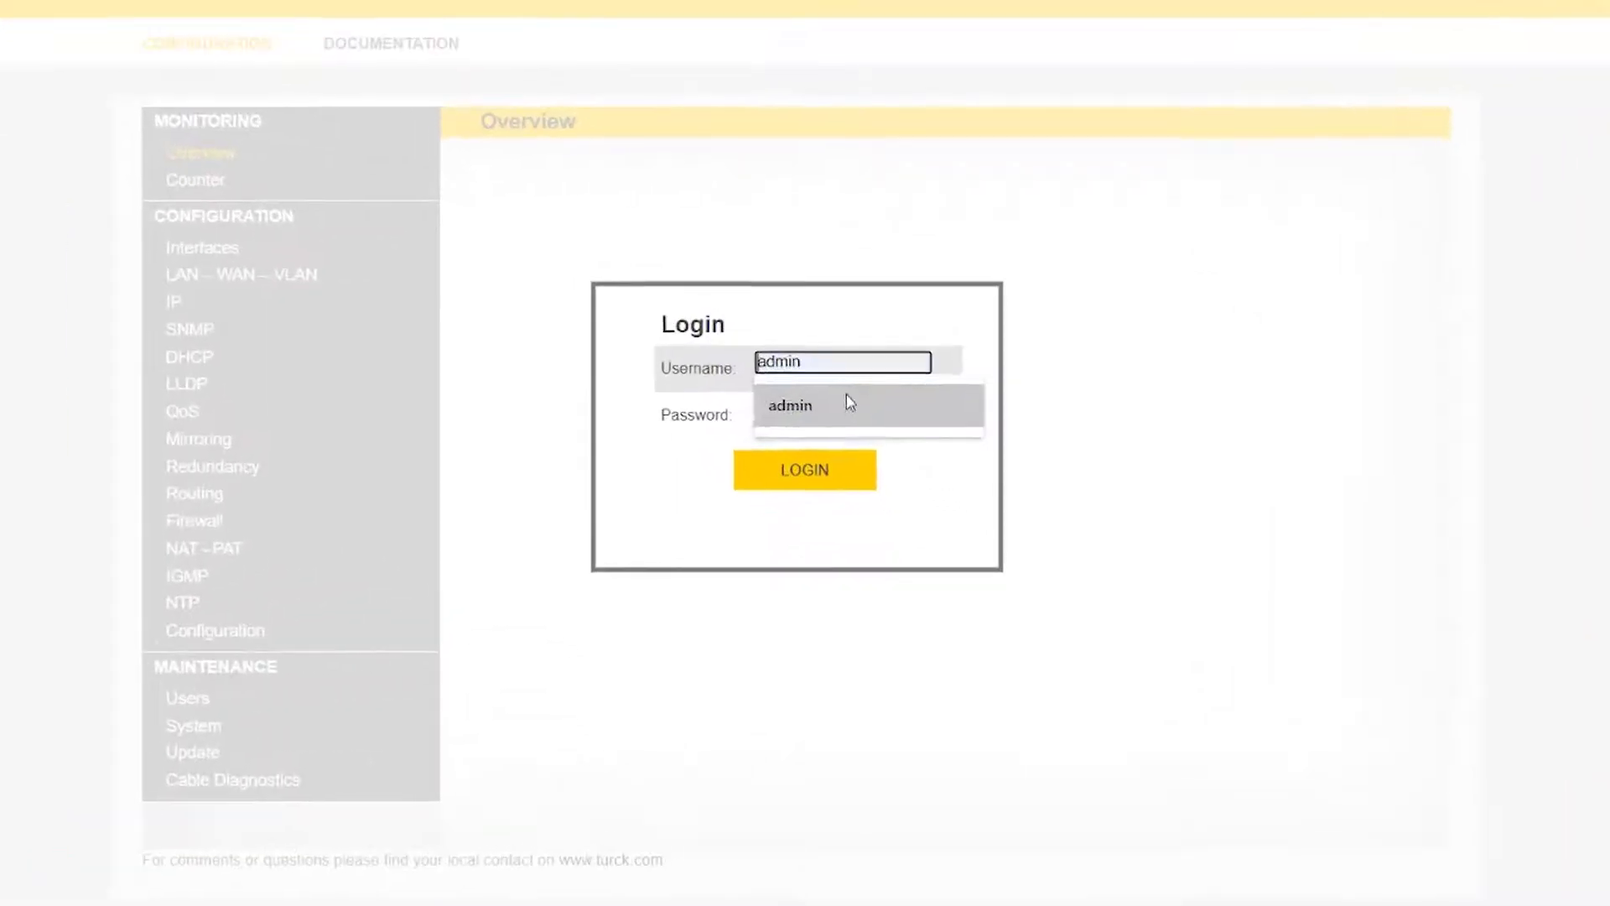
pyautogui.click(880, 463)
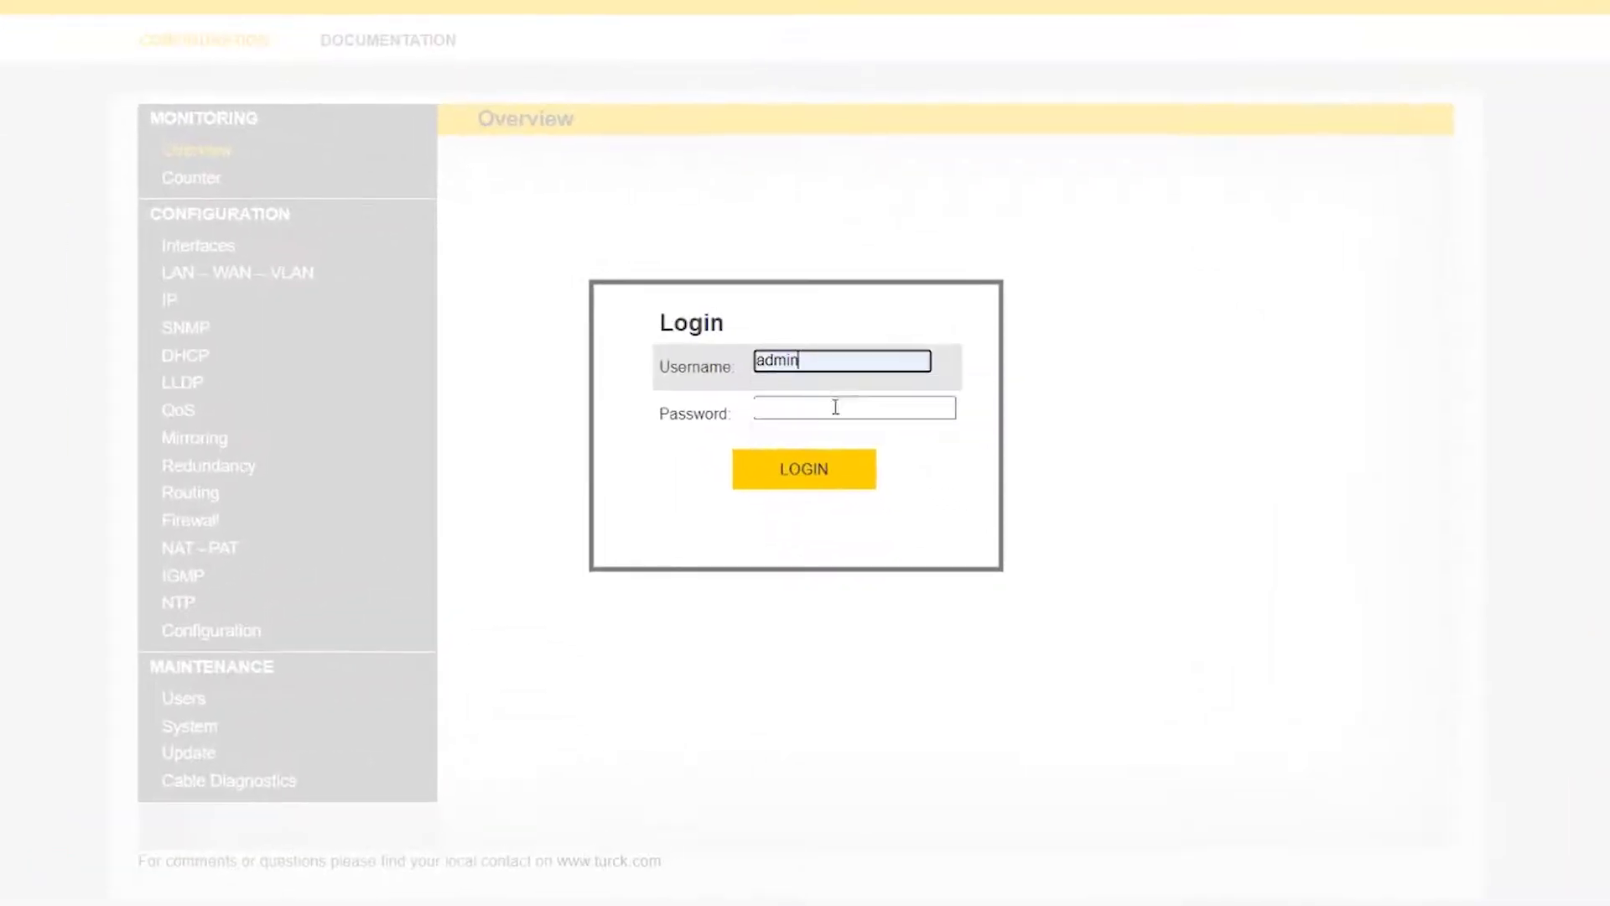
pyautogui.click(875, 465)
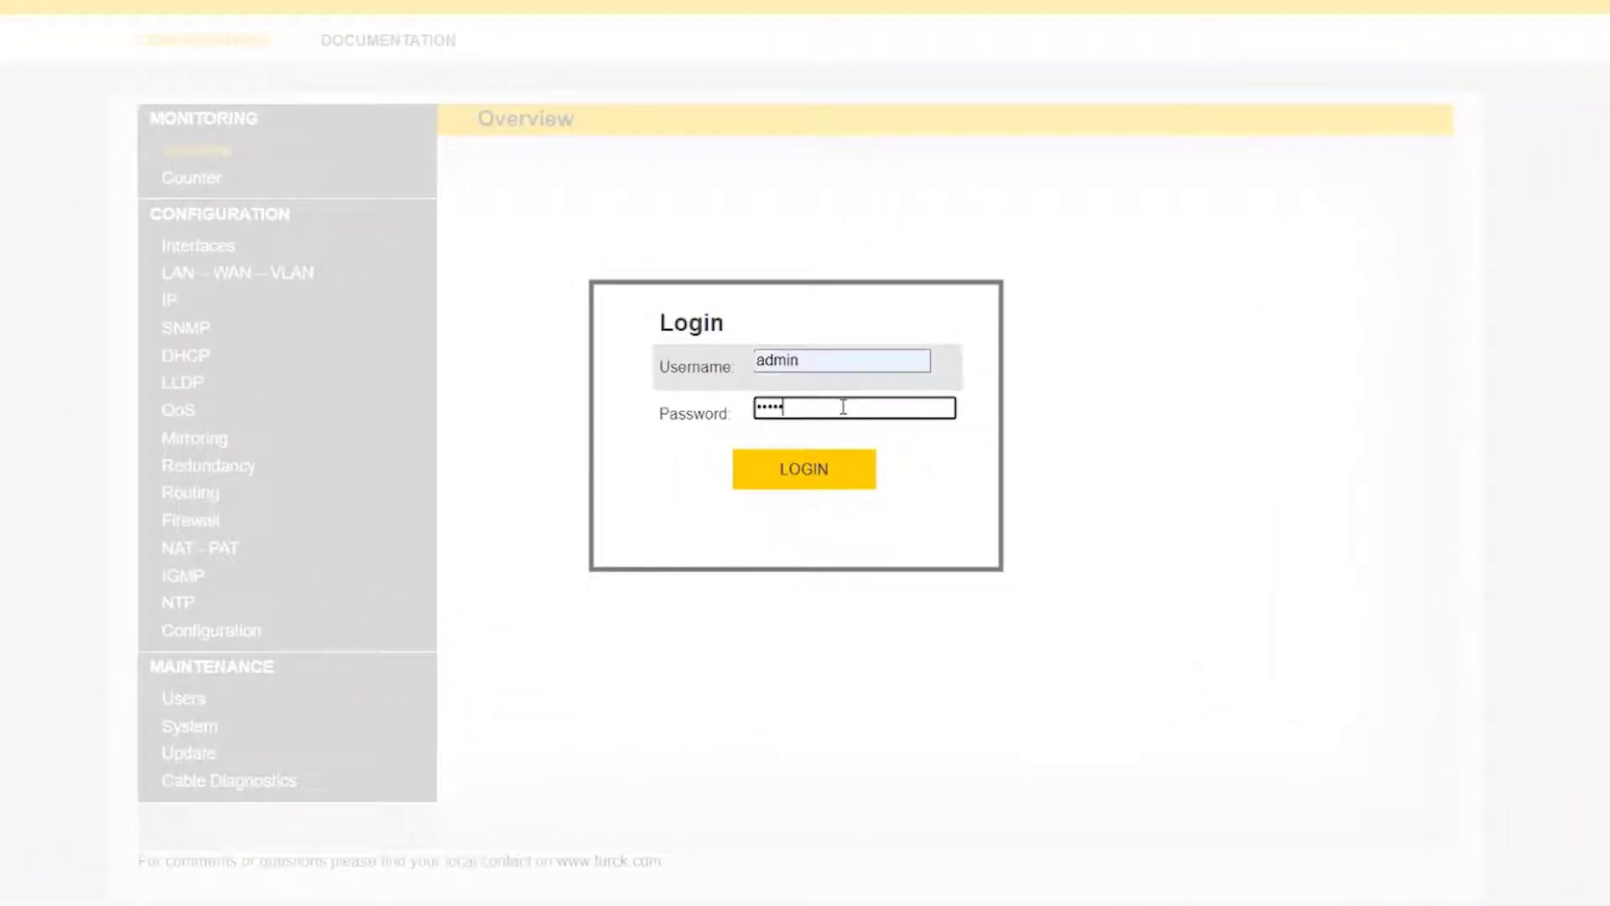
pyautogui.click(828, 475)
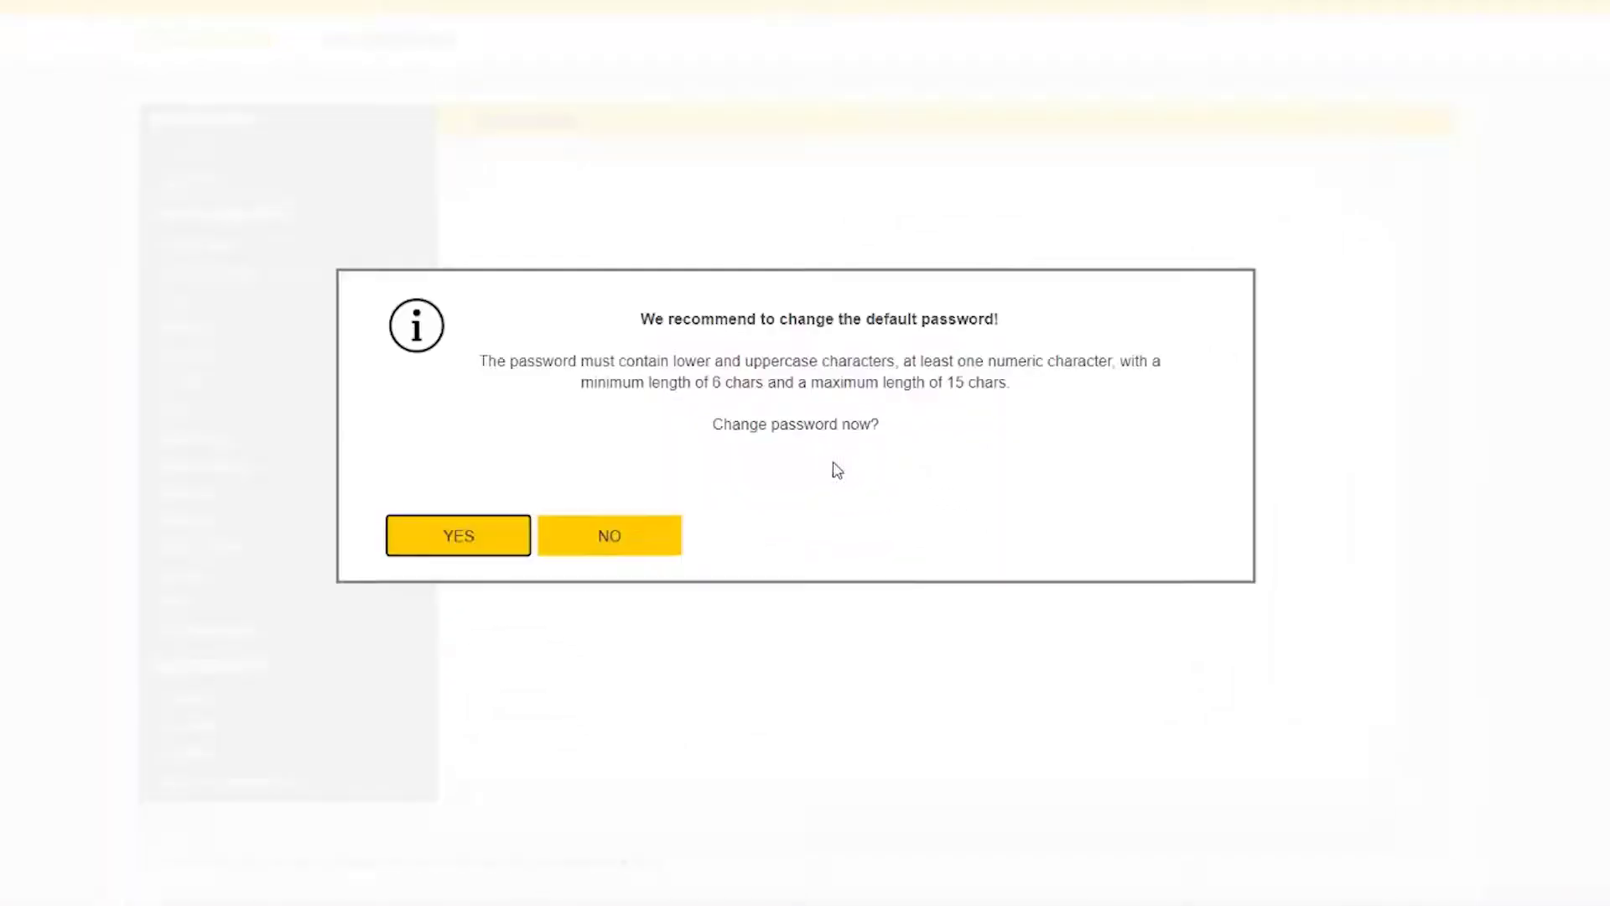
pyautogui.click(657, 537)
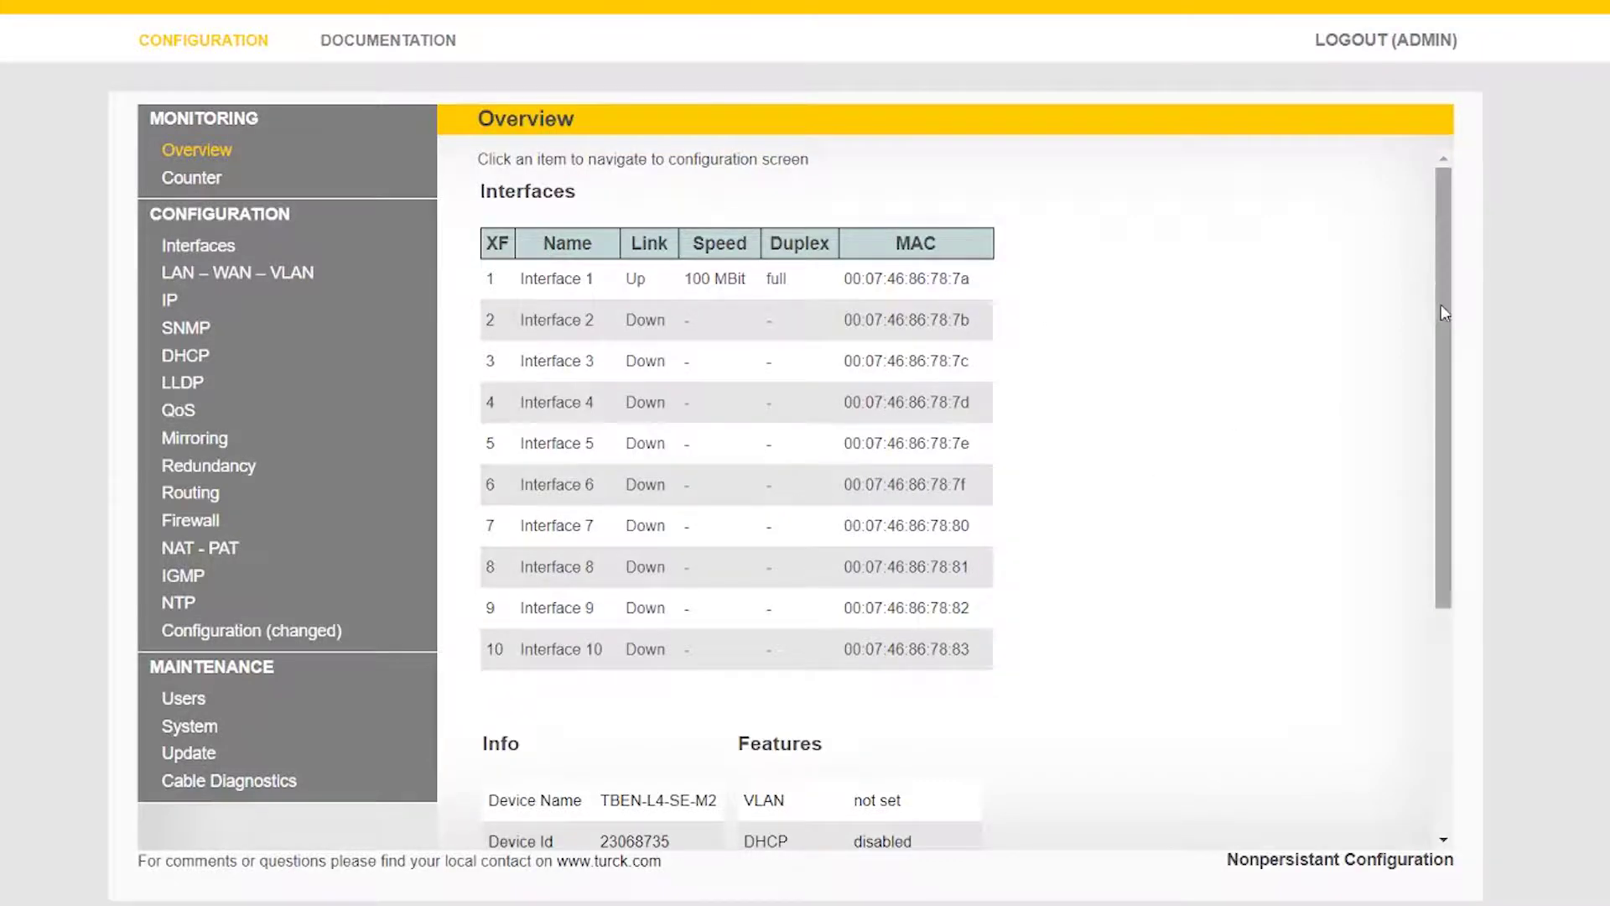
# - Scroll the Overview down to the Info and Features tables, then return to Counter
pyautogui.scroll(-5, 1441, 304)
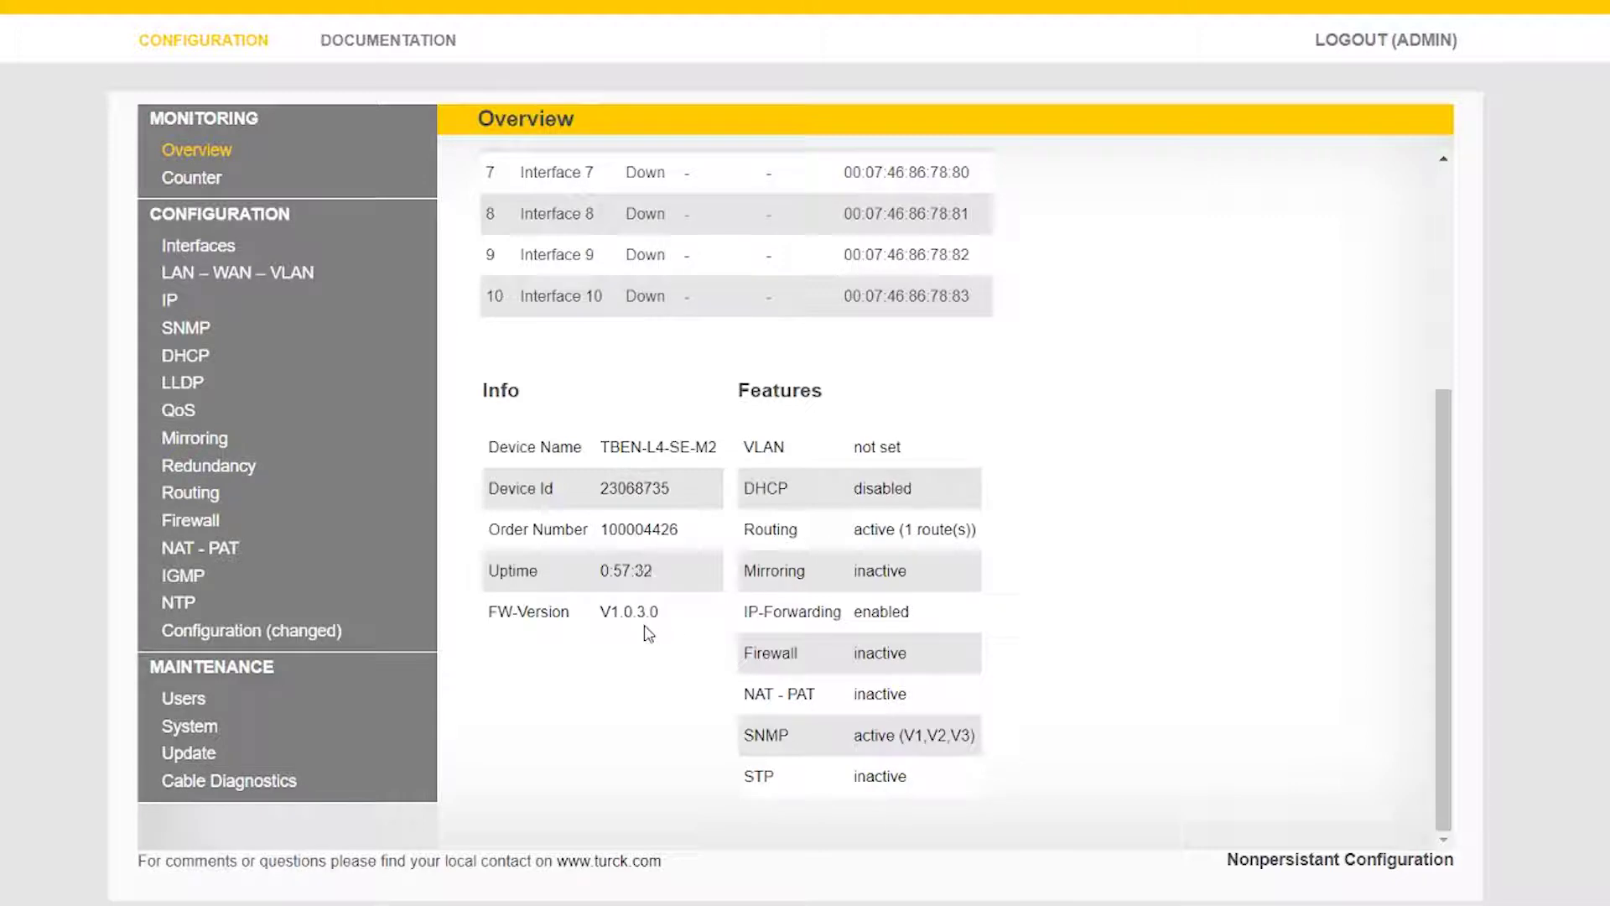
pyautogui.click(190, 178)
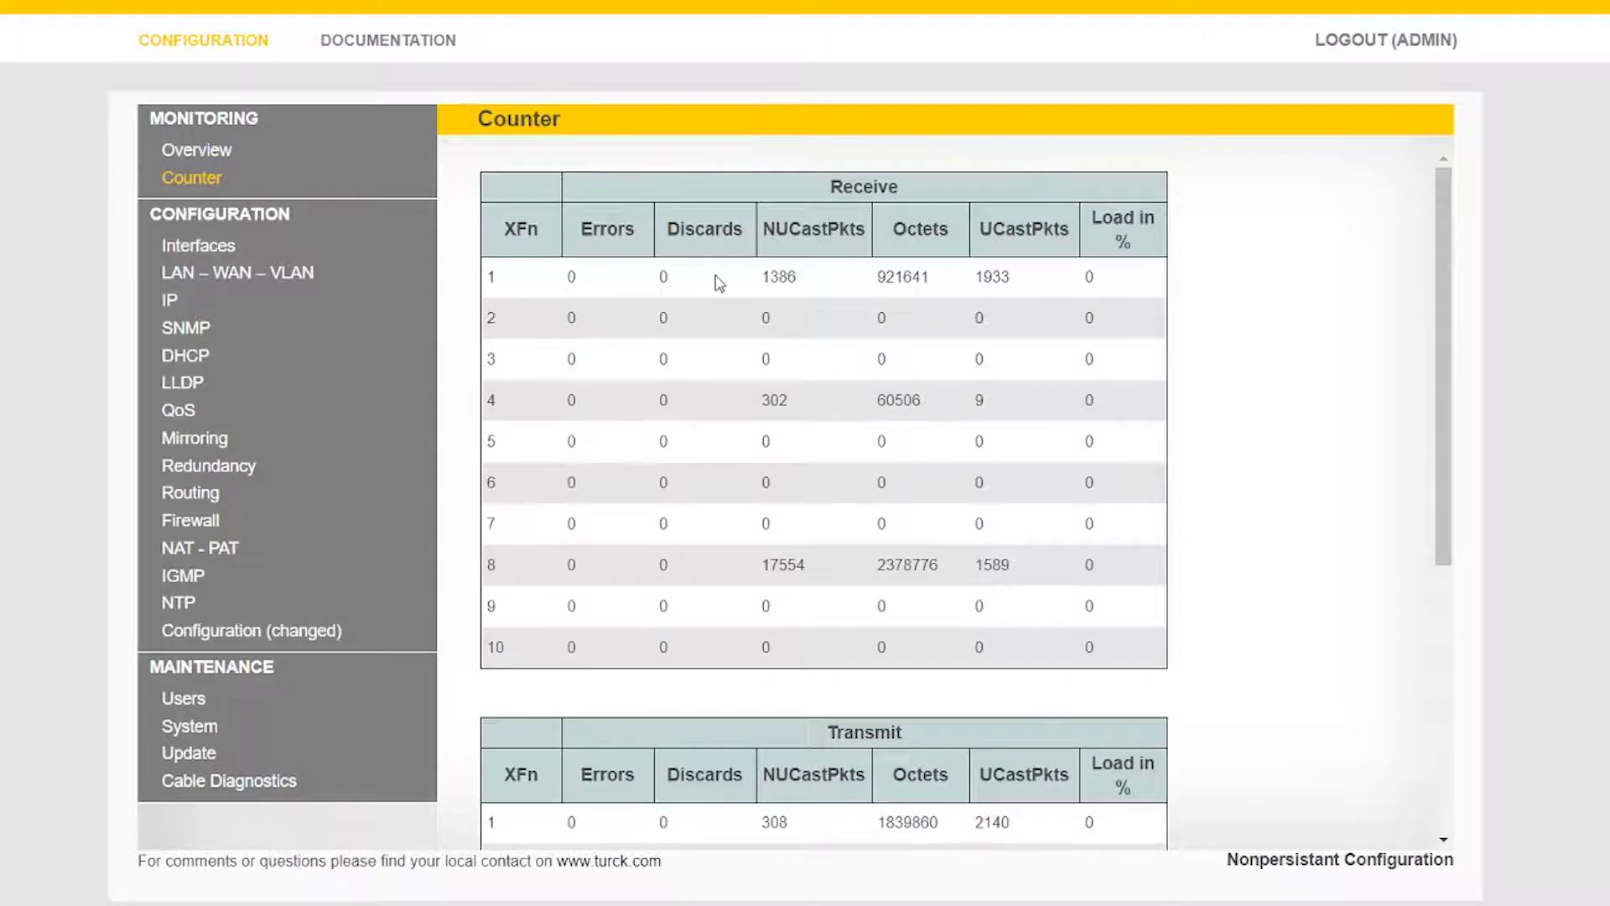
# - Set the counters to real time, graph XF1's Receive UCastPkts, then close the graph
pyautogui.moveTo(1441, 289); pyautogui.dragTo(1367, 568)
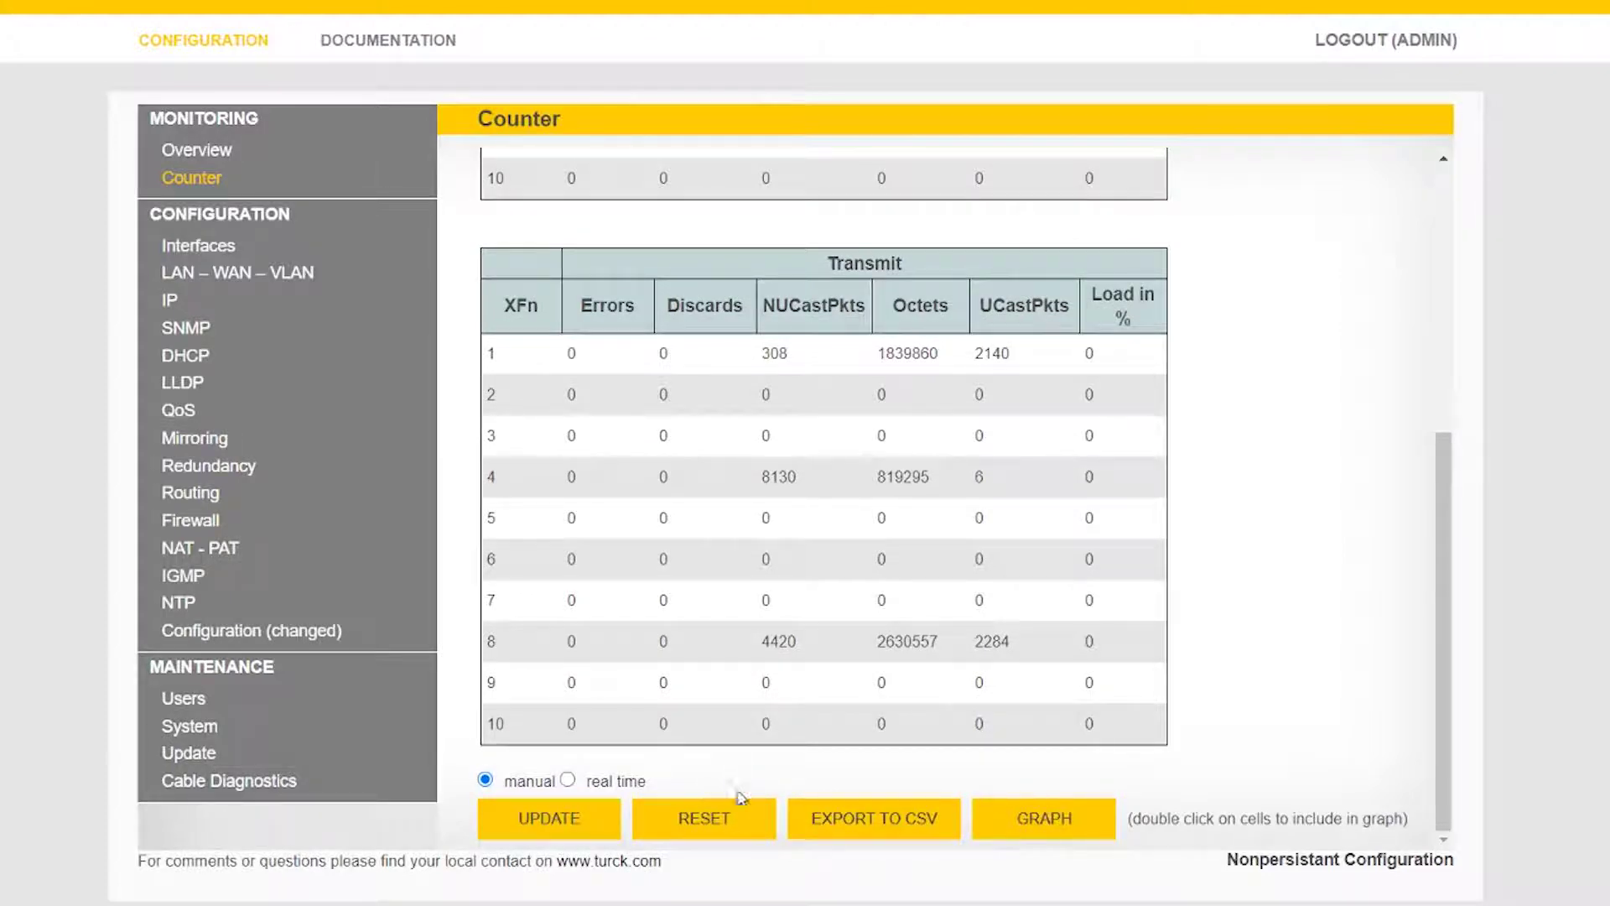
pyautogui.click(568, 779)
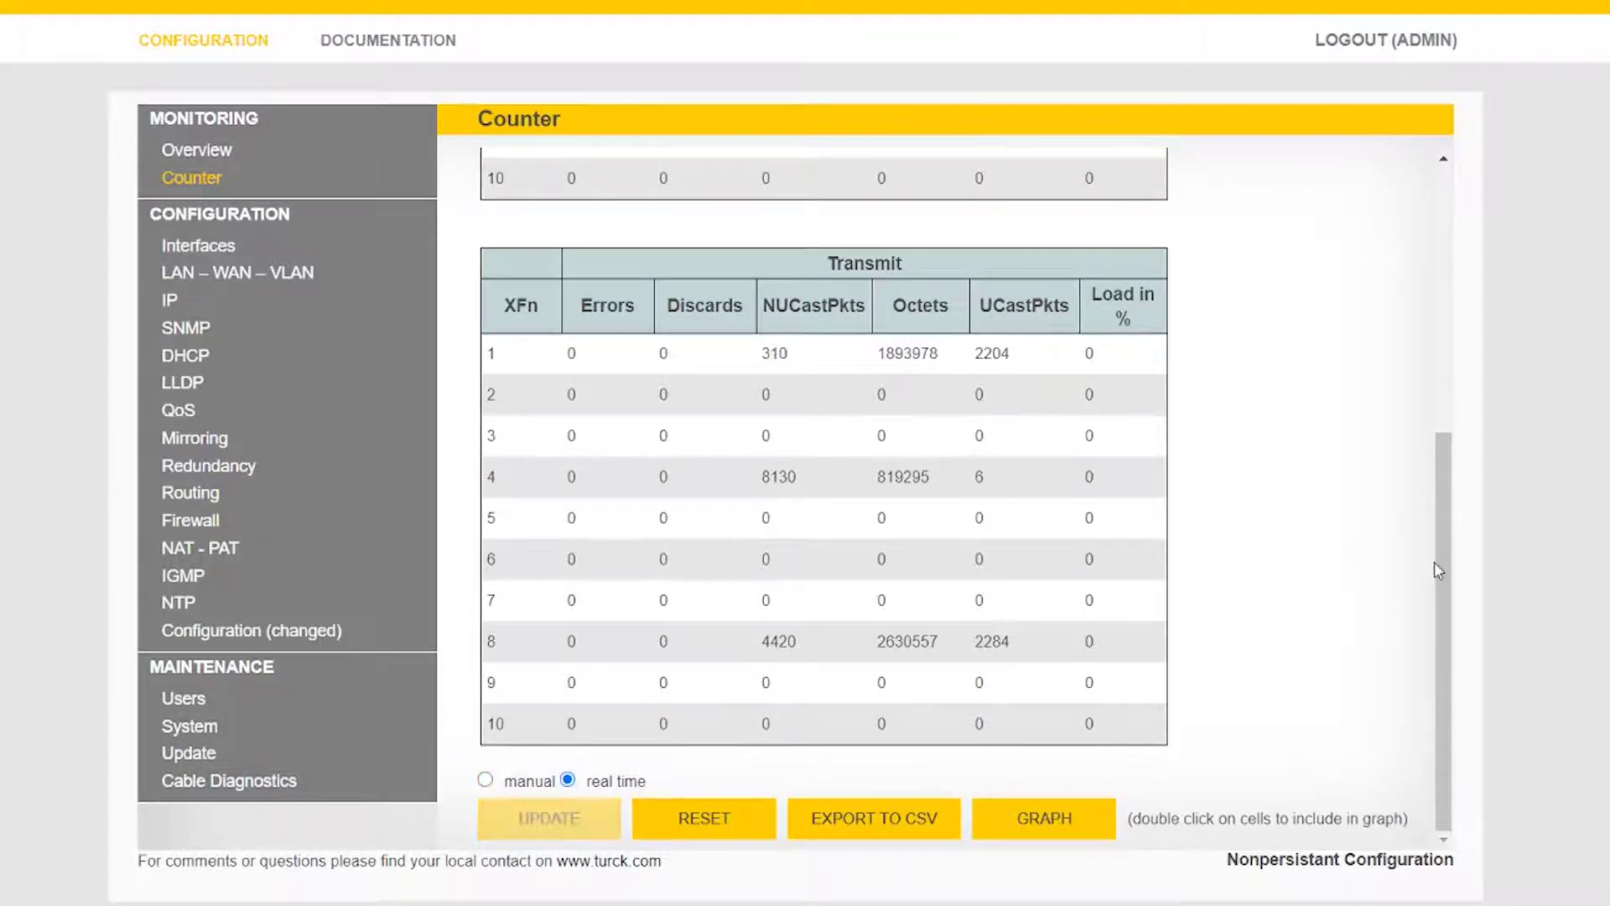
pyautogui.moveTo(1438, 570); pyautogui.dragTo(1412, 269)
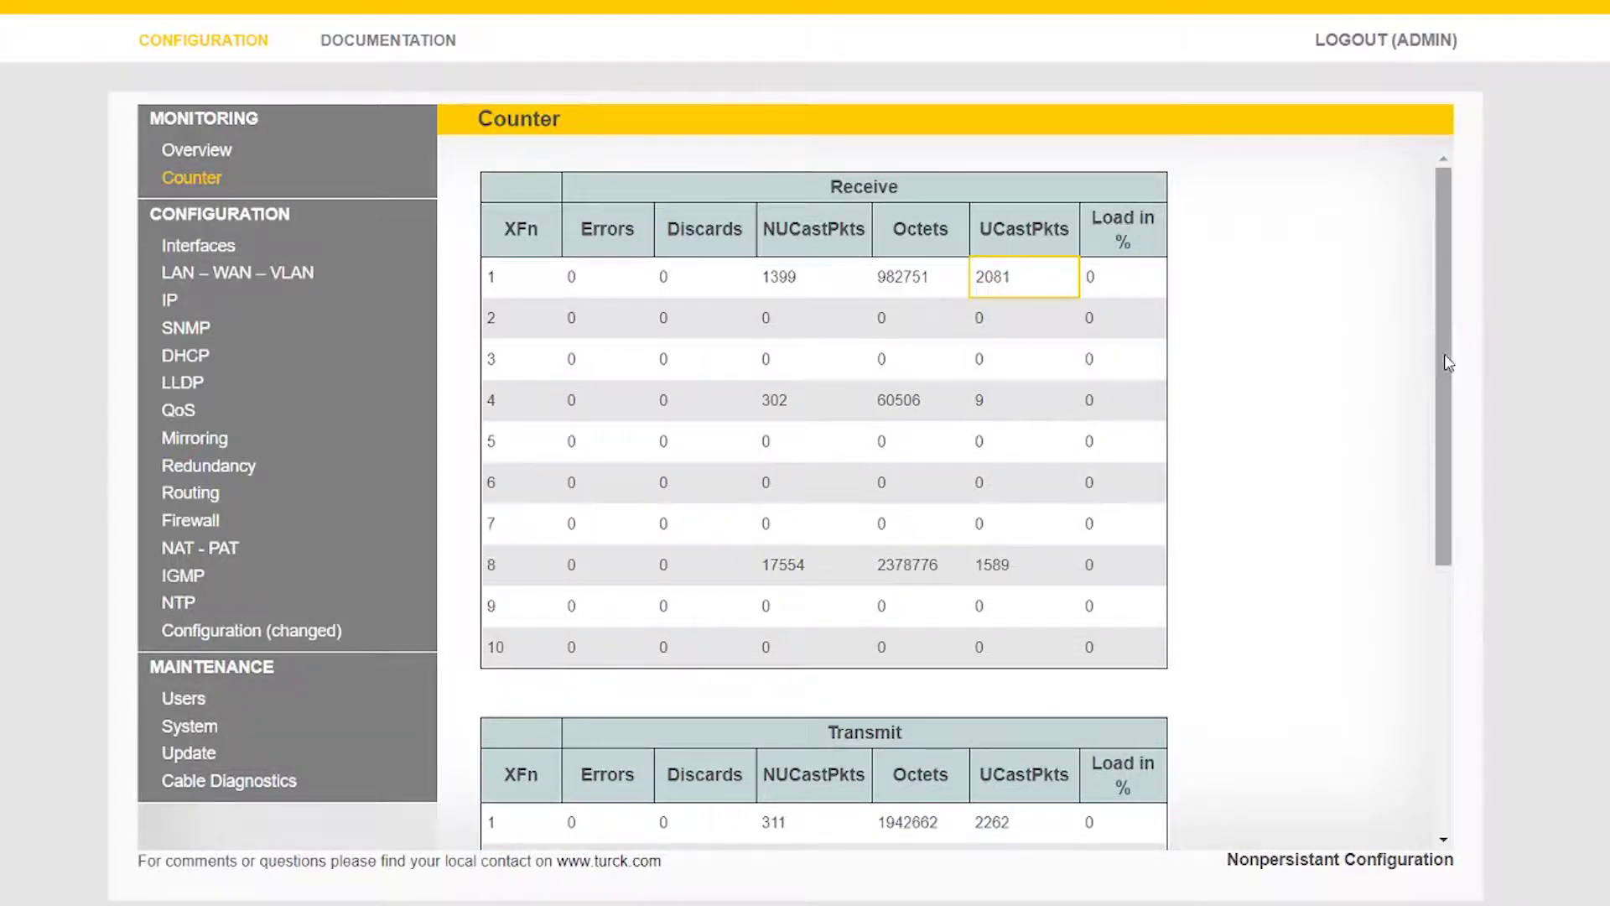
pyautogui.moveTo(1446, 362); pyautogui.dragTo(1330, 671)
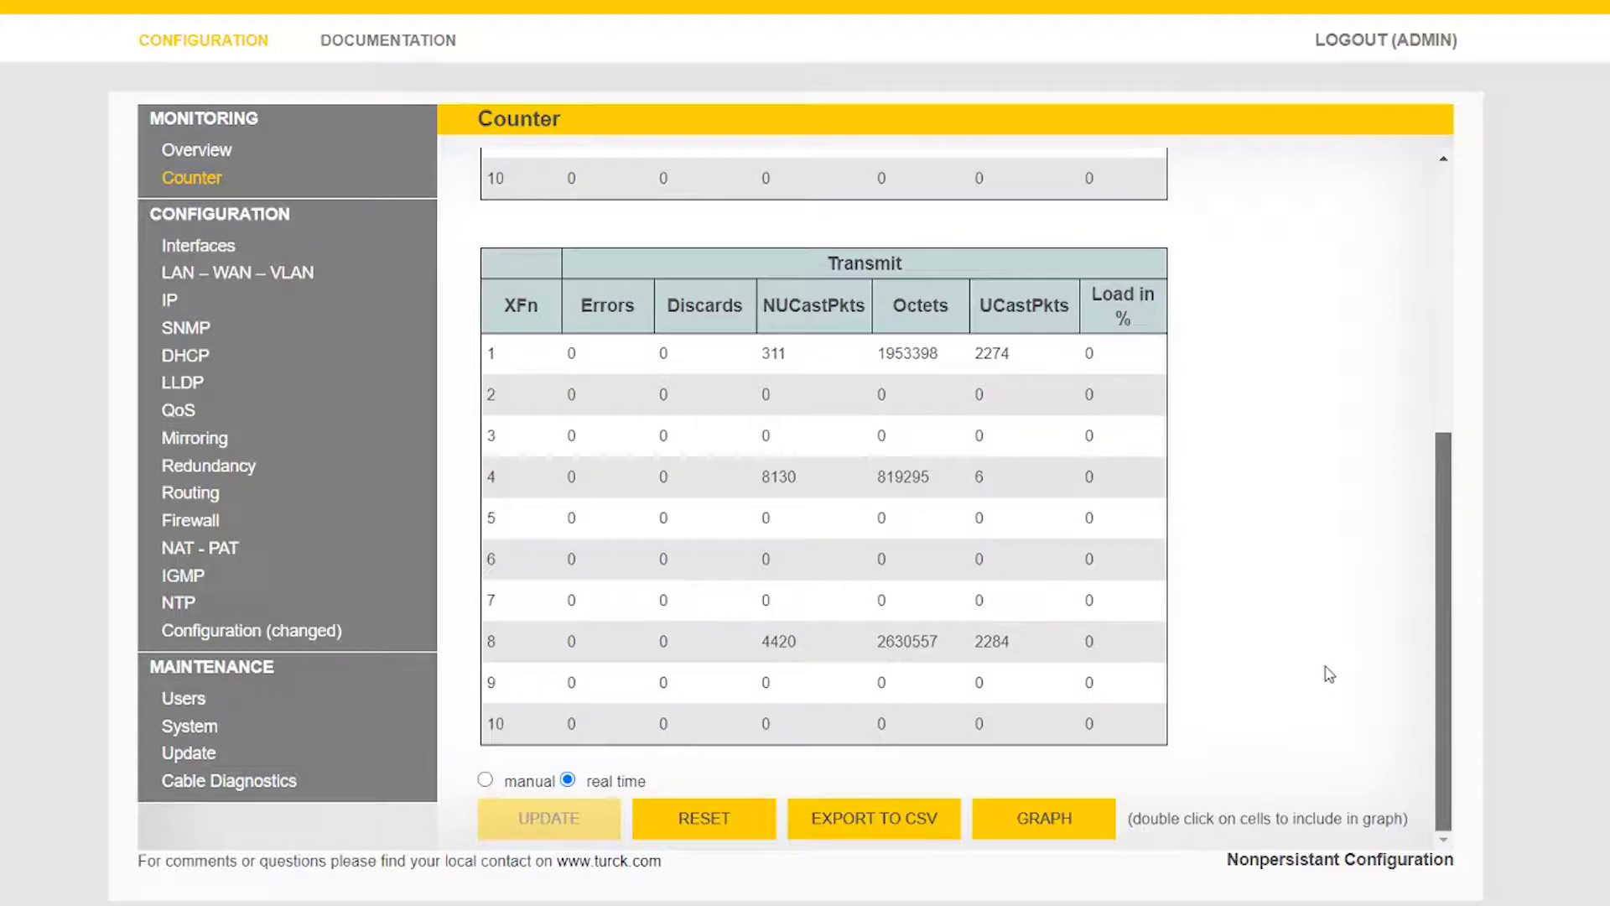
pyautogui.click(1057, 825)
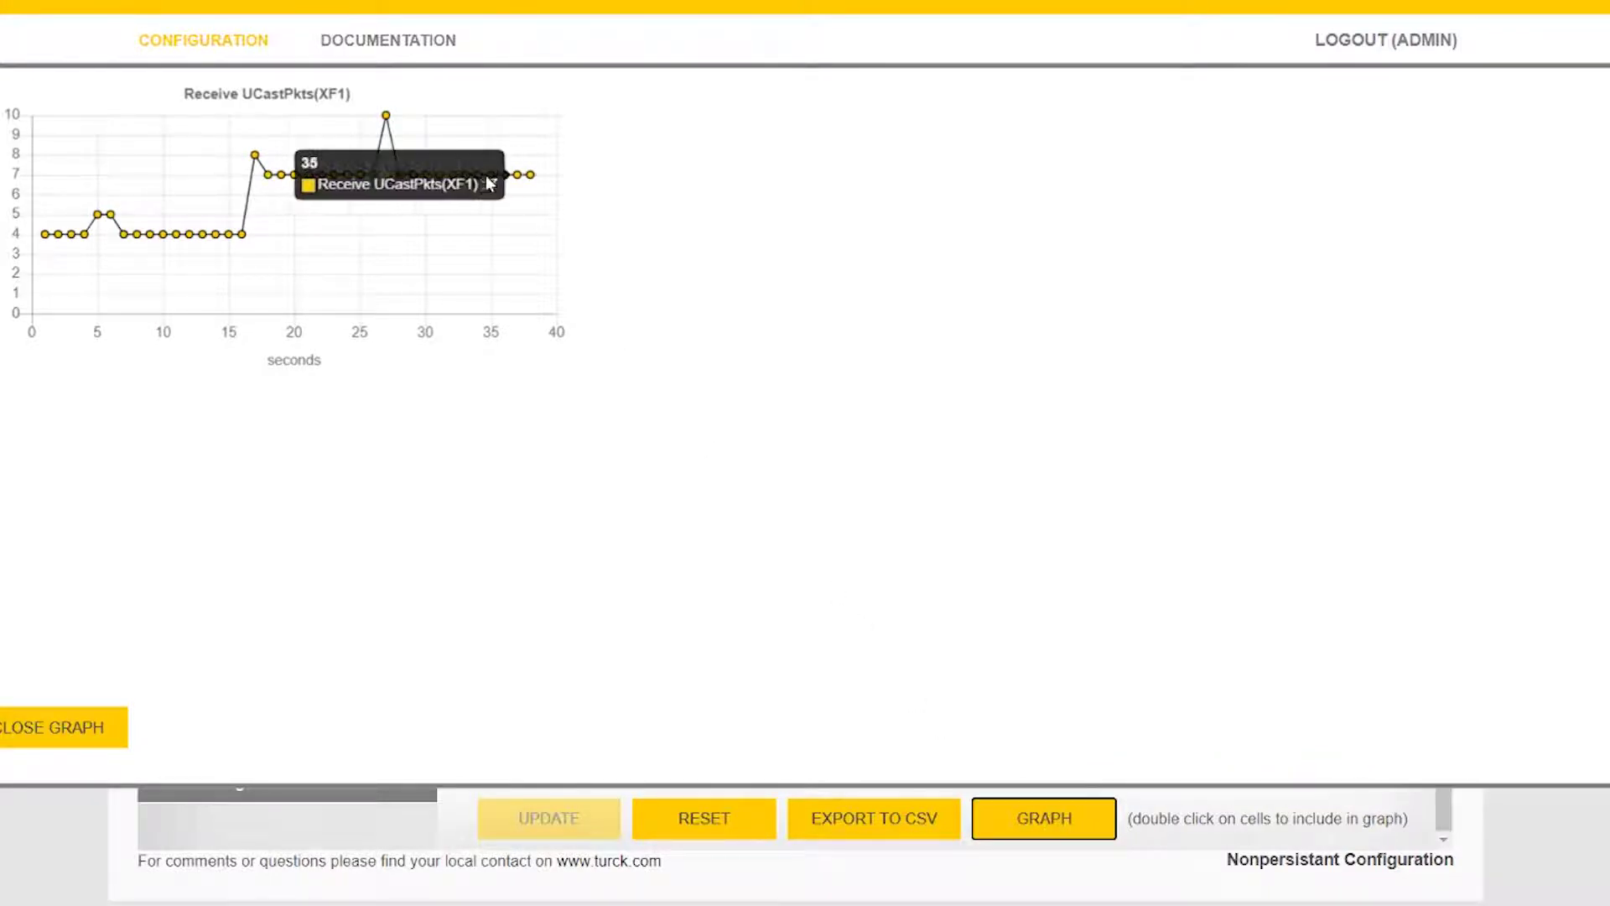
pyautogui.moveTo(394, 136)
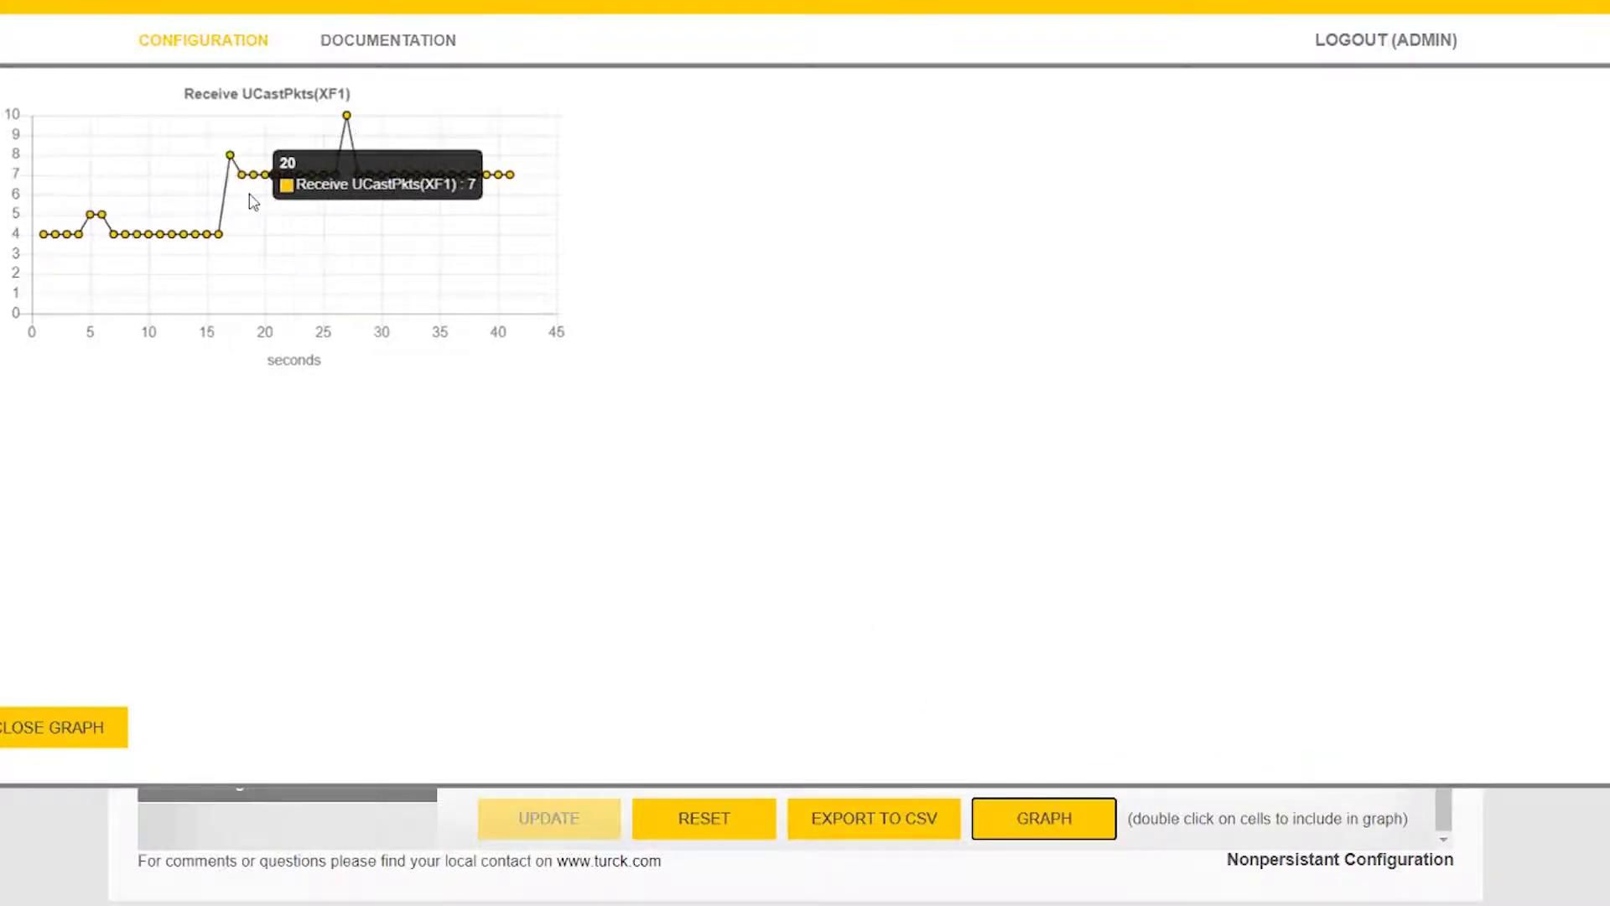
pyautogui.moveTo(154, 249)
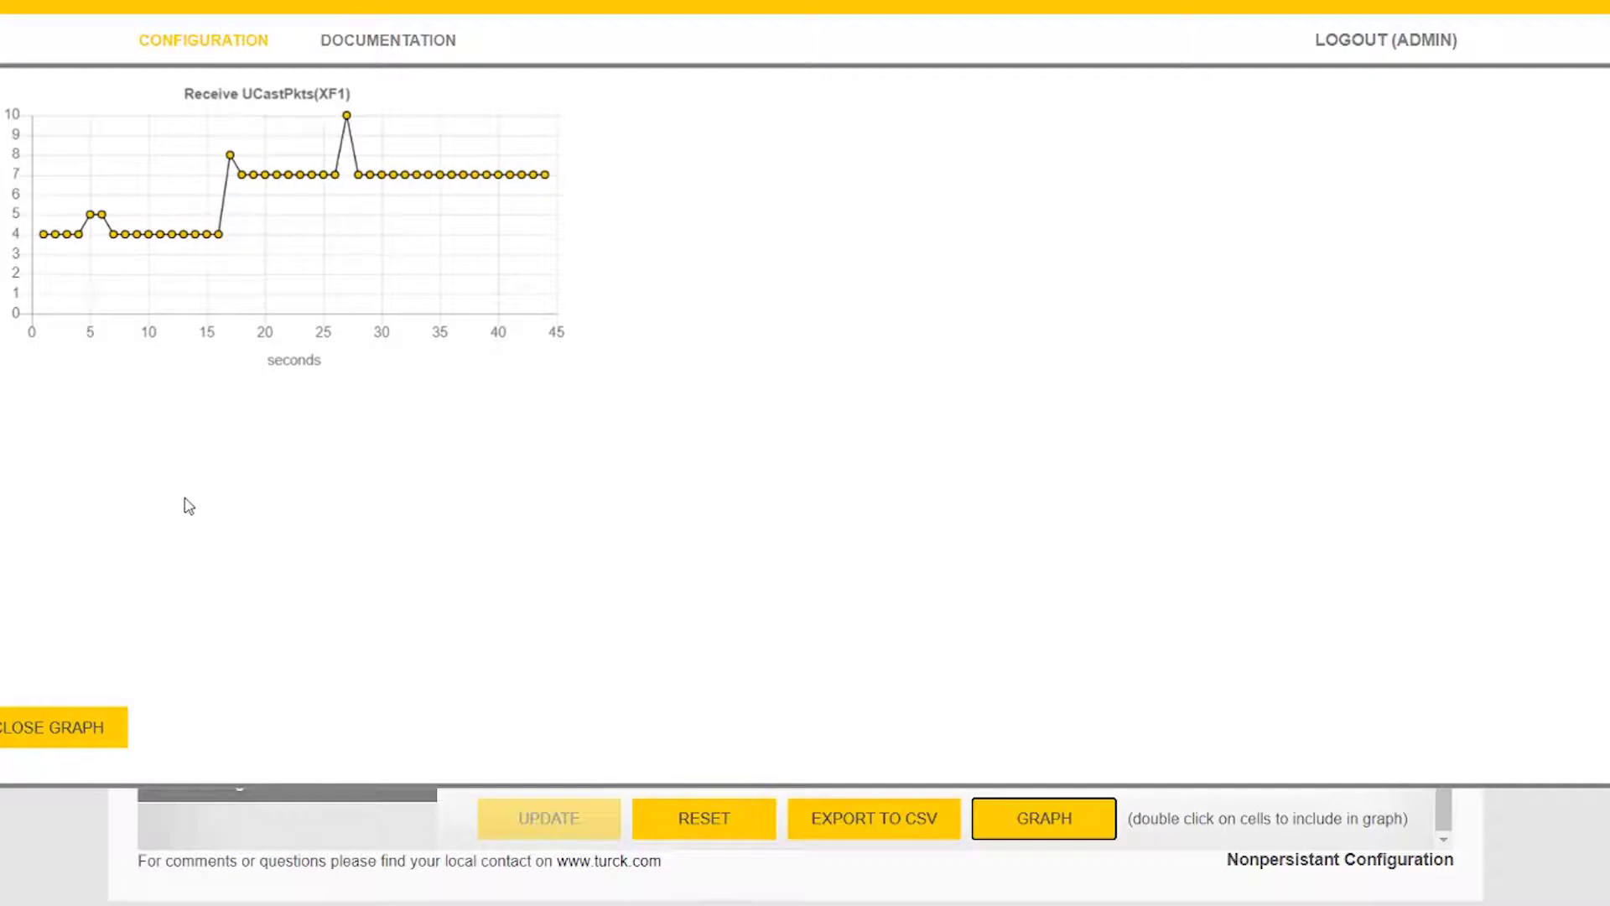
pyautogui.click(78, 734)
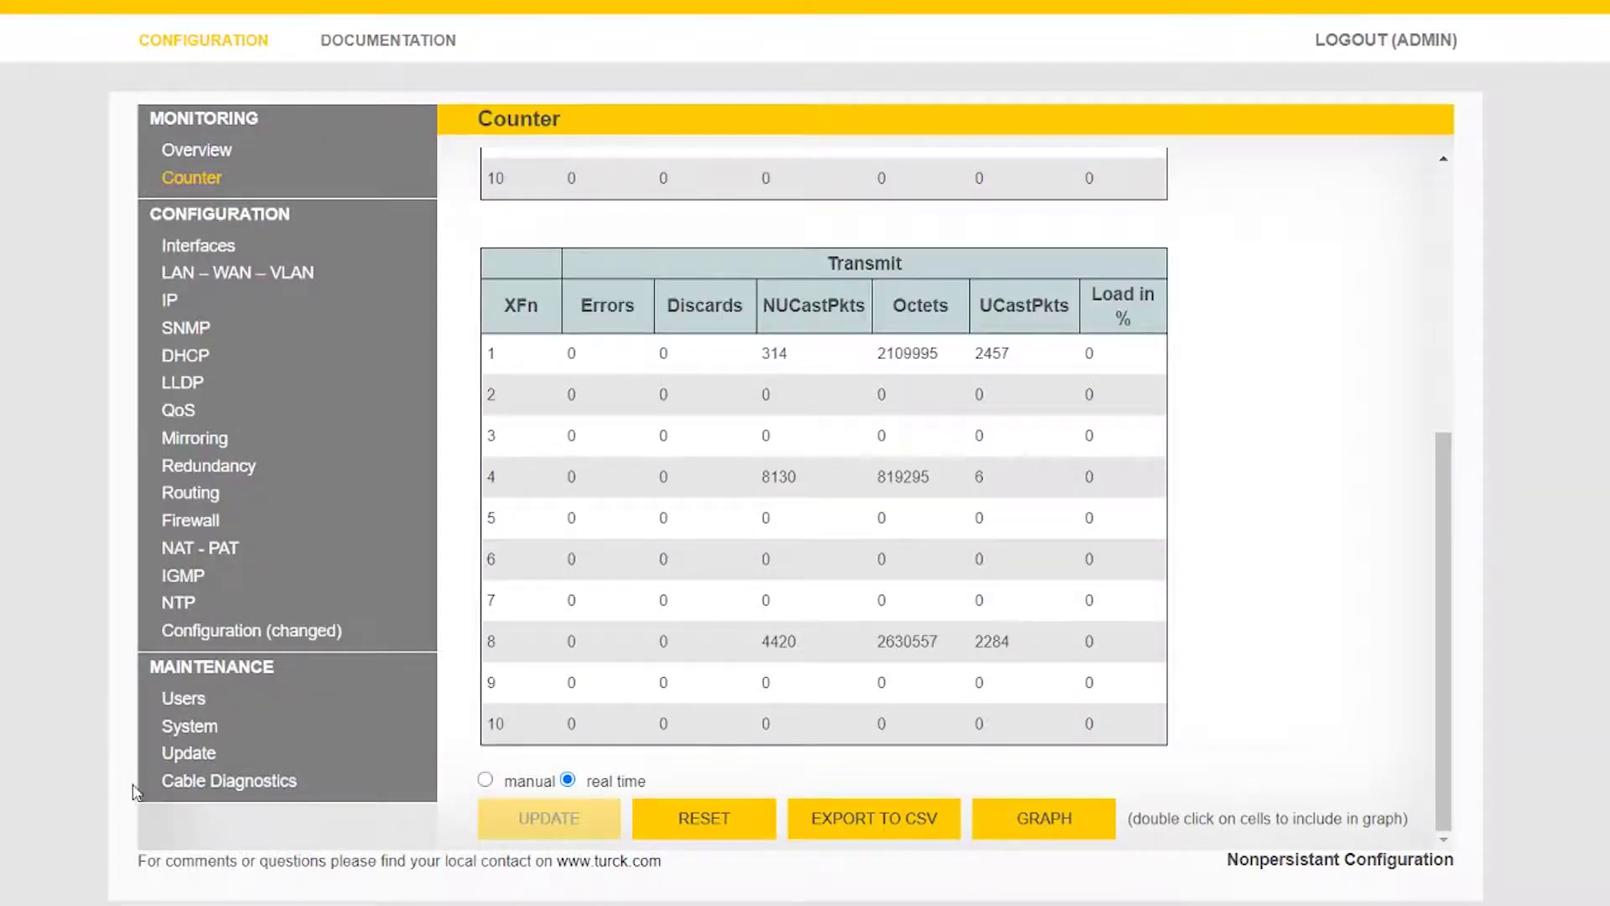
# - Run cable diagnostics on XF1 and confirm both pairs report OK at 0m
pyautogui.click(222, 782)
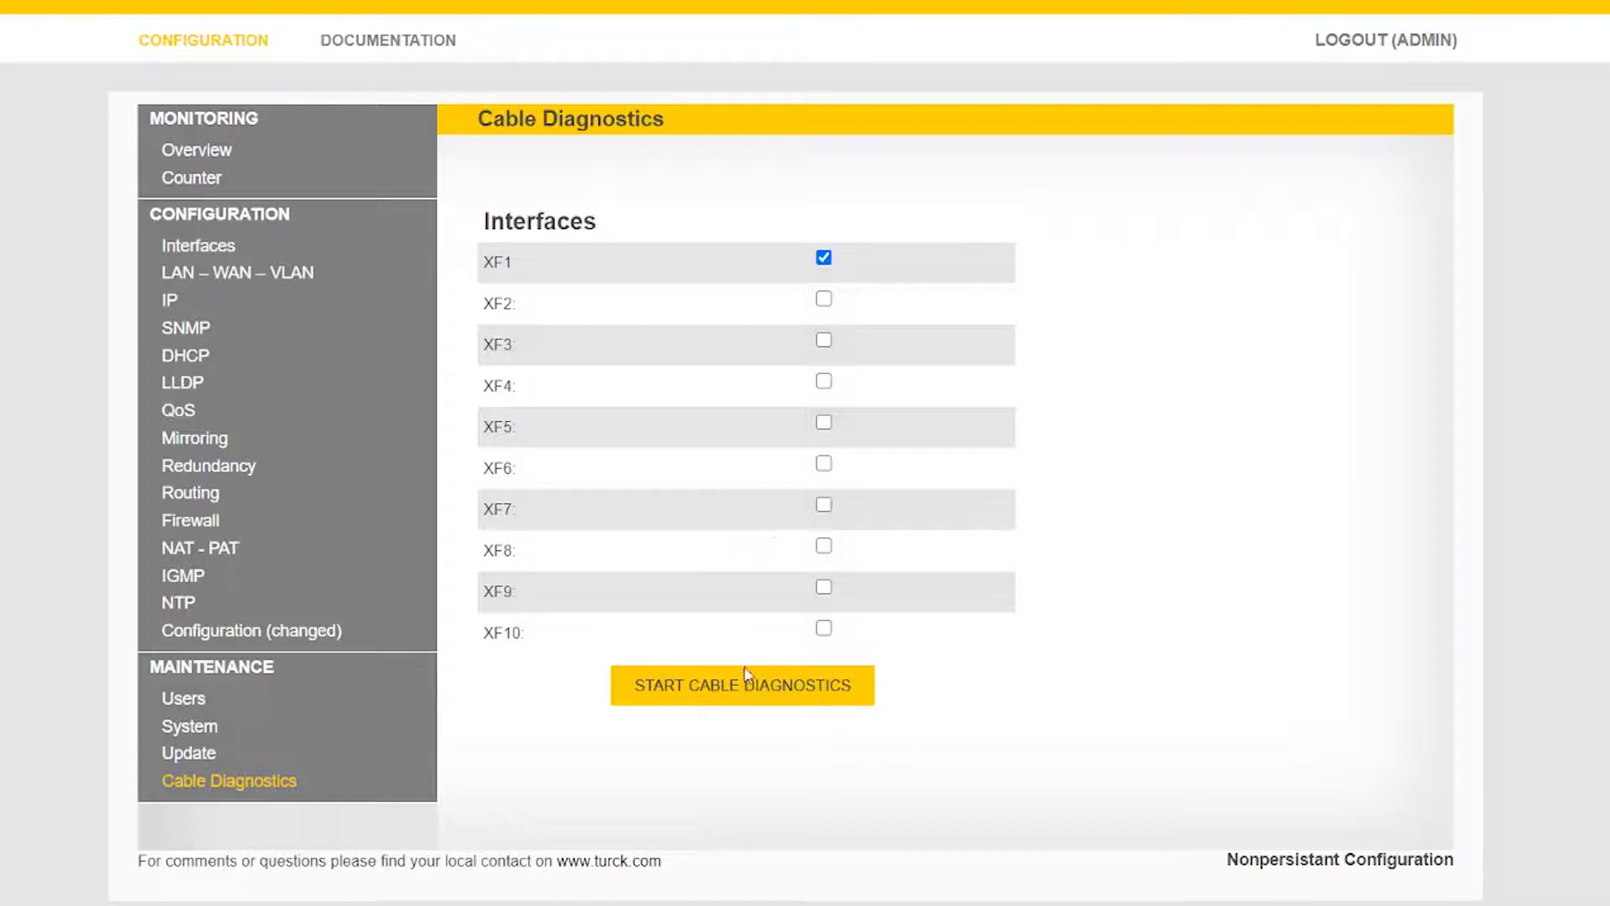
pyautogui.click(740, 696)
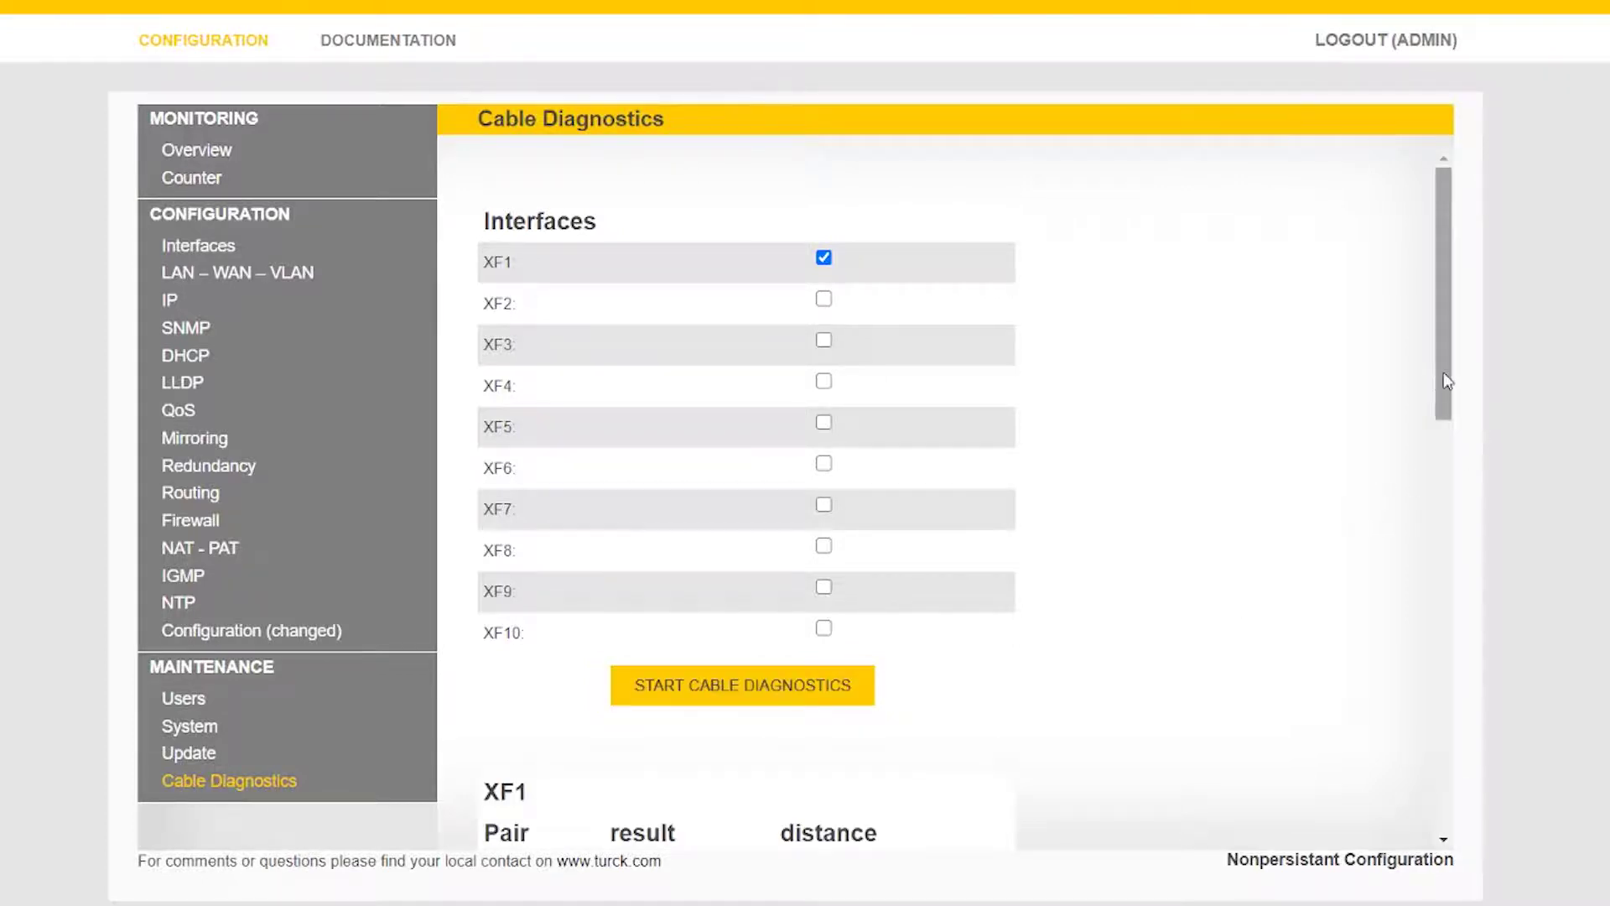
pyautogui.moveTo(1448, 382); pyautogui.dragTo(1412, 521)
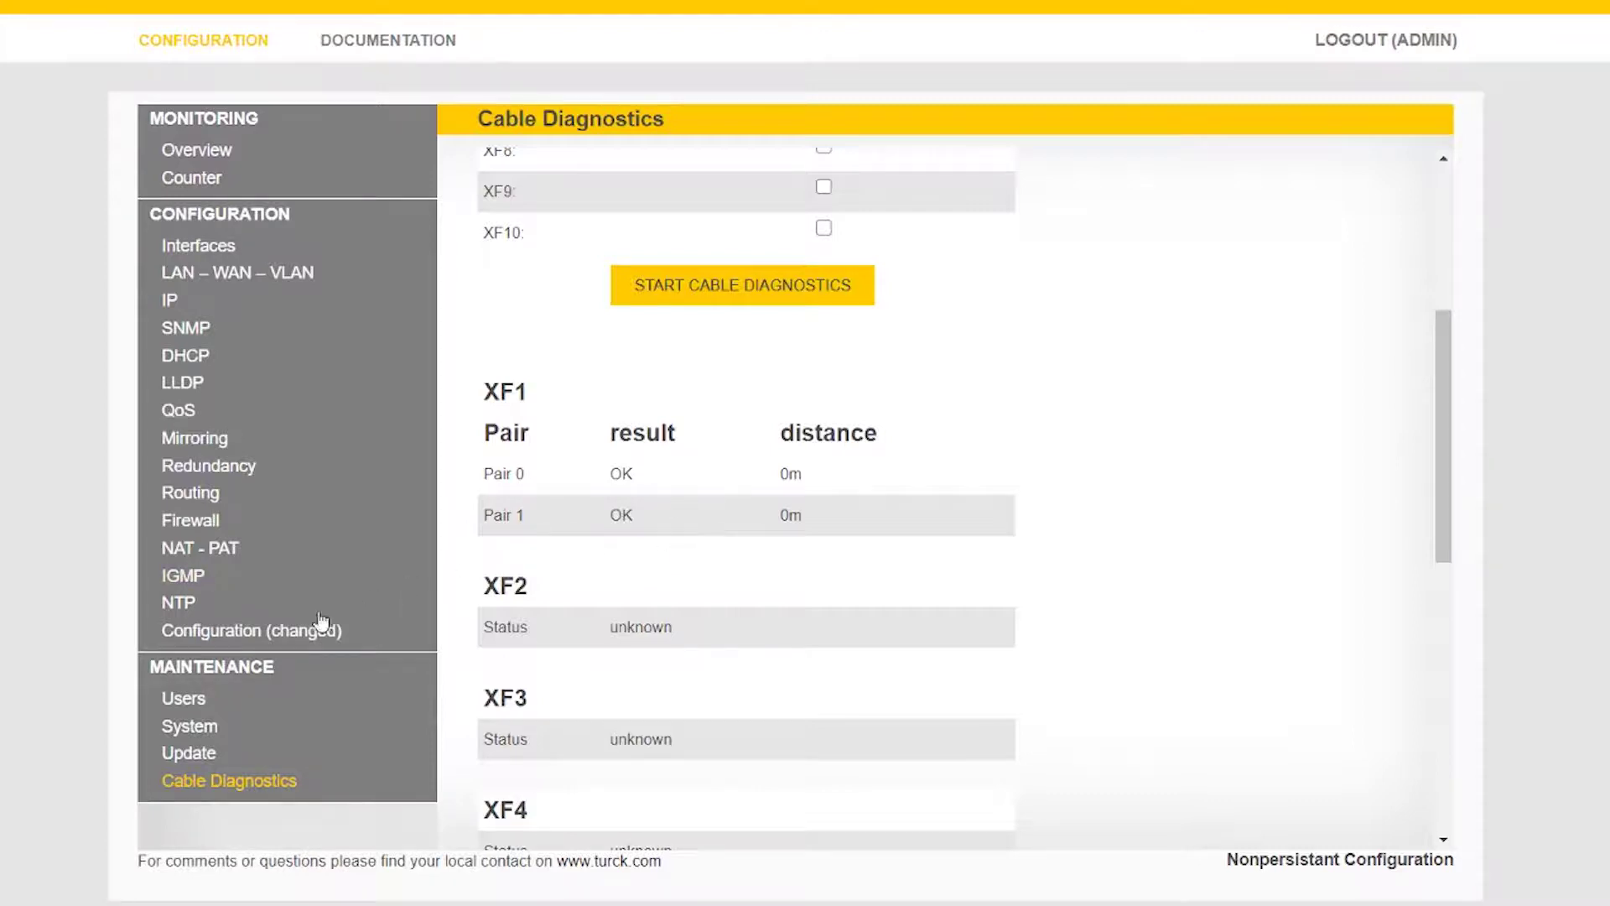
pyautogui.click(187, 699)
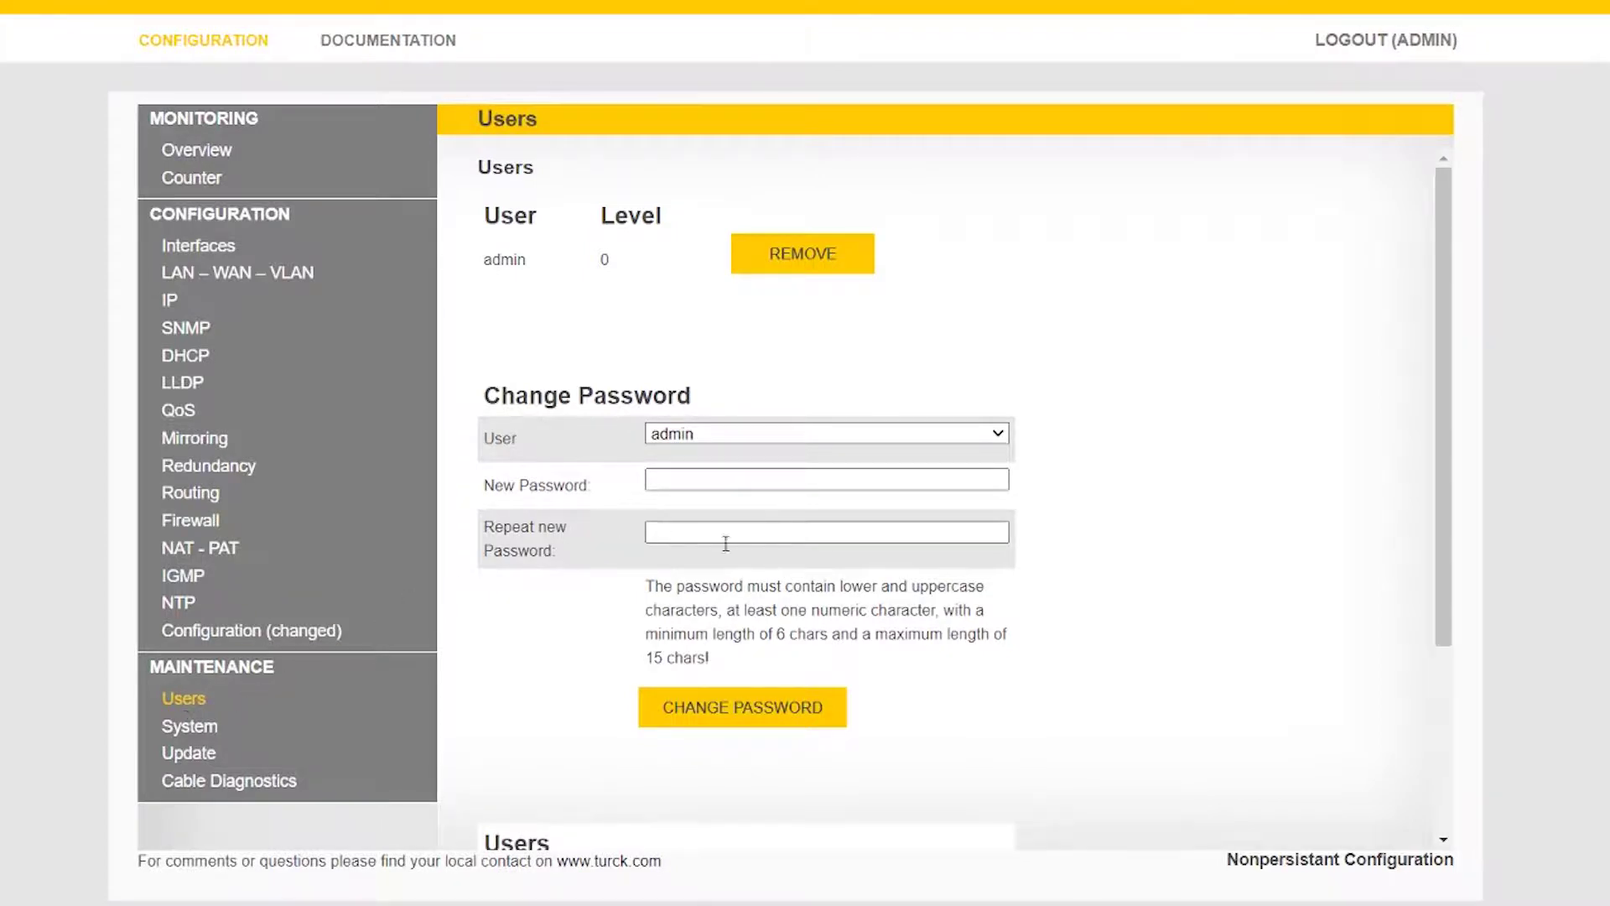
# - Enter a new user's name from suggestions with authorization level 0 (full configuration allowed)
pyautogui.scroll(-3, 1435, 326)
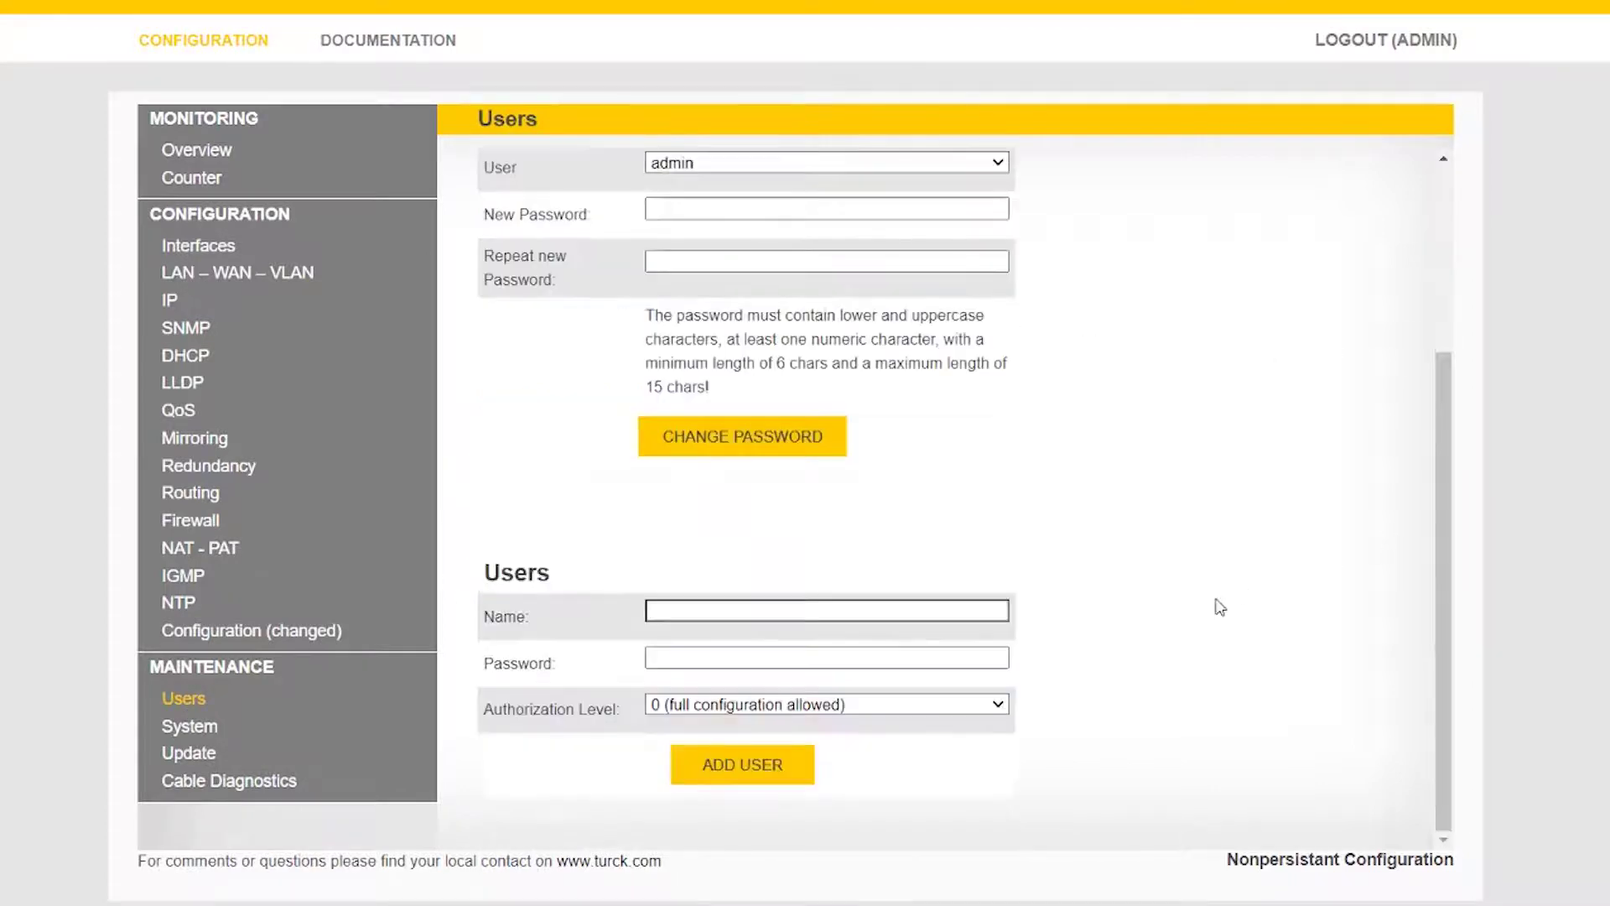
pyautogui.click(699, 767)
pyautogui.click(726, 496)
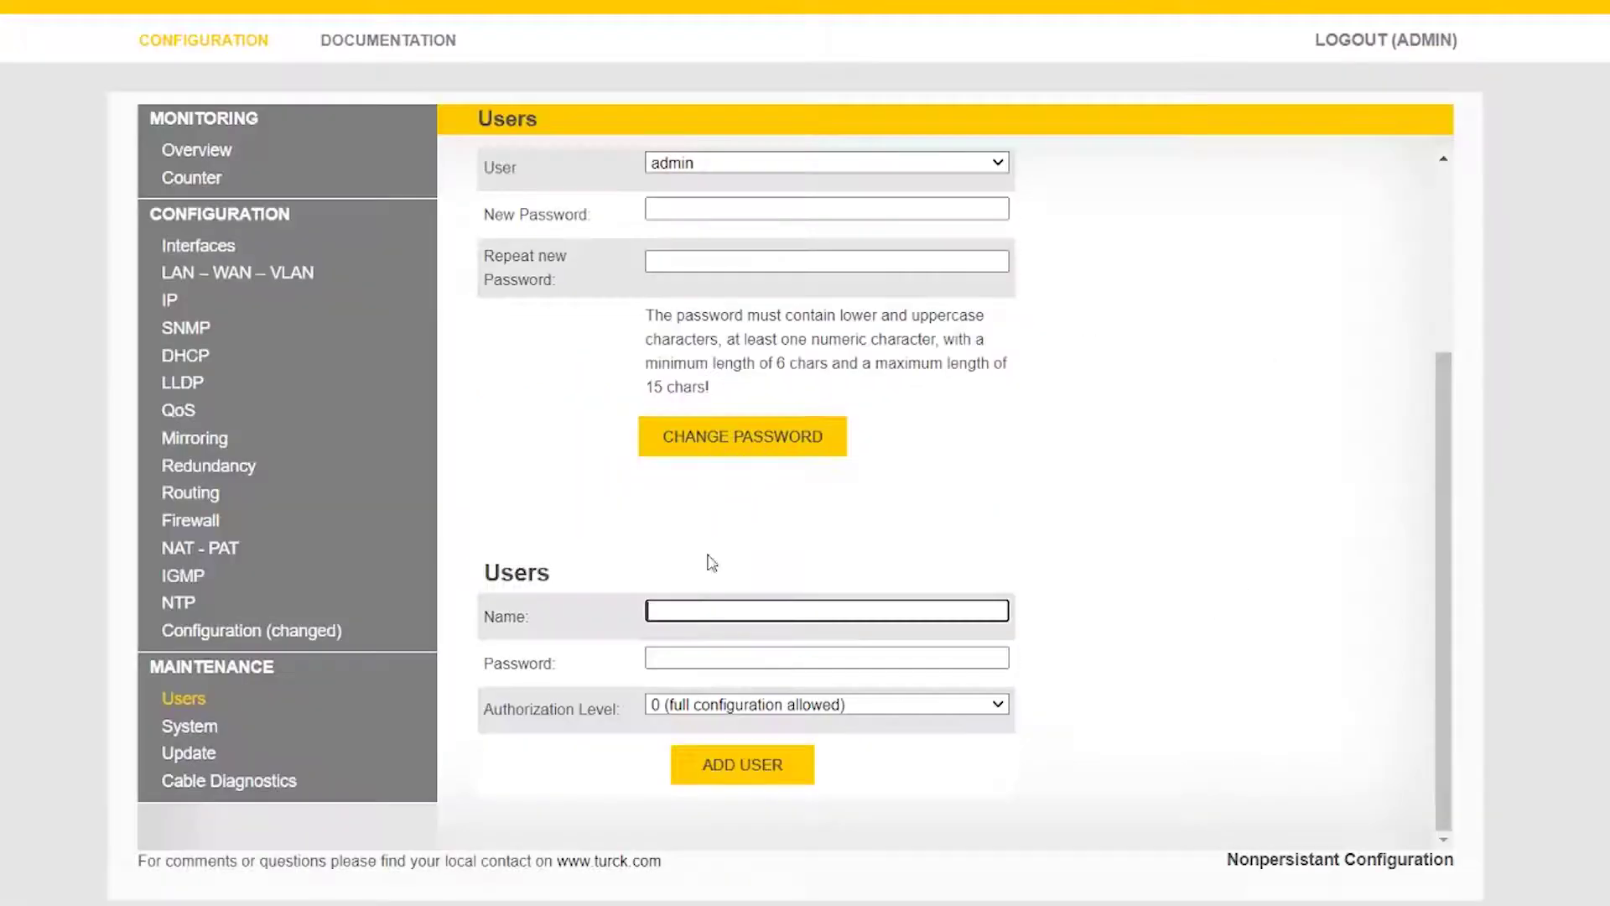
pyautogui.click(686, 614)
pyautogui.click(701, 654)
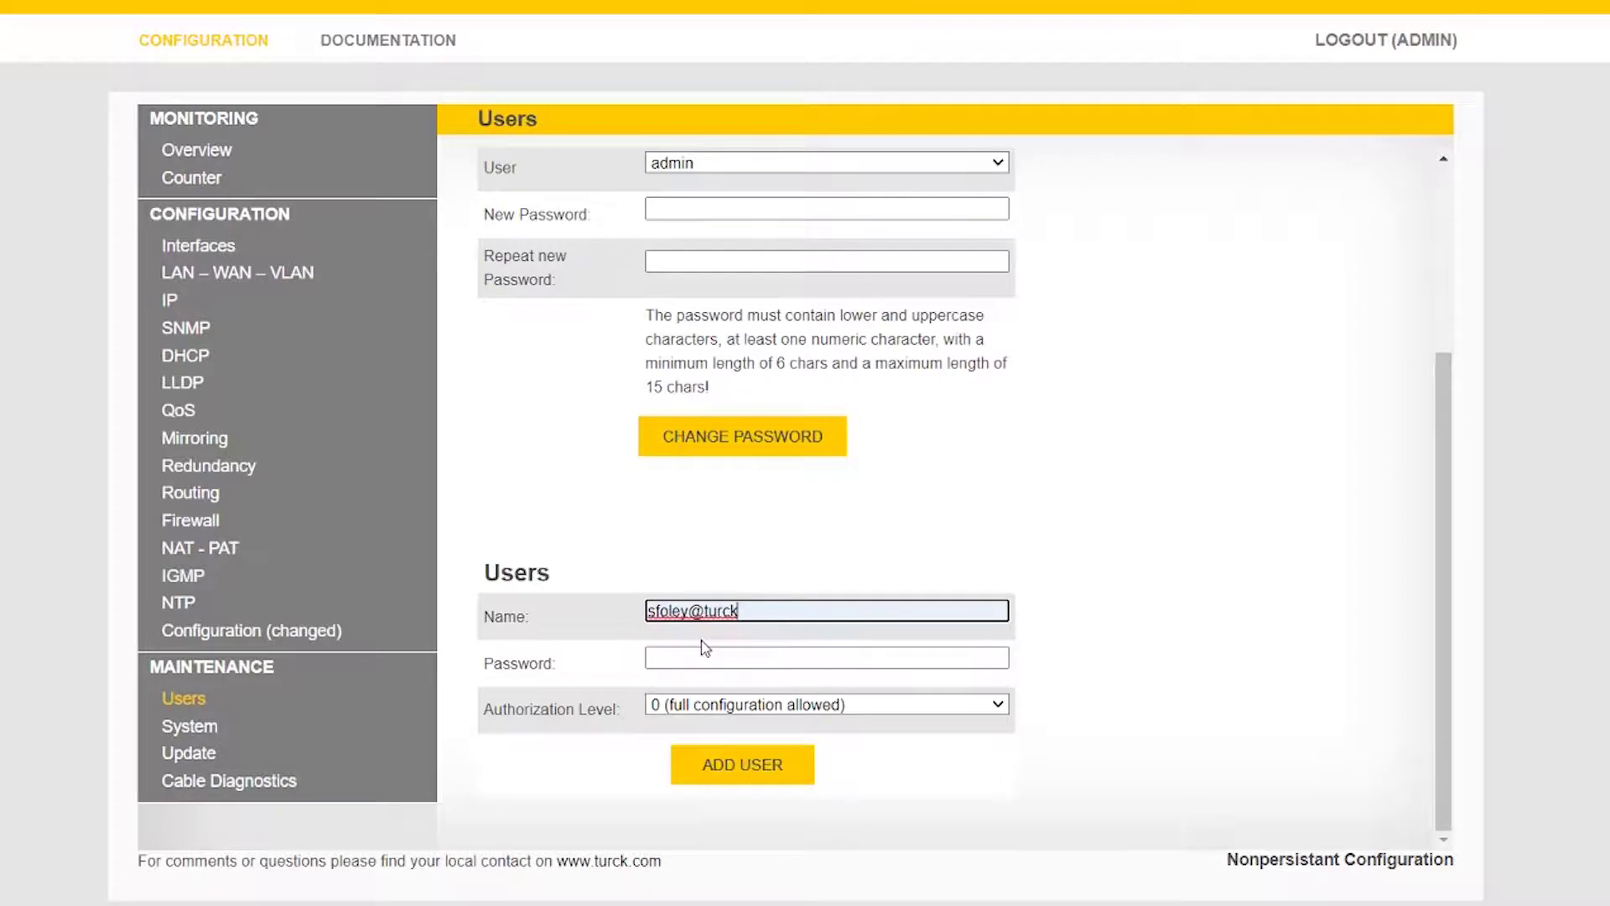
pyautogui.click(801, 708)
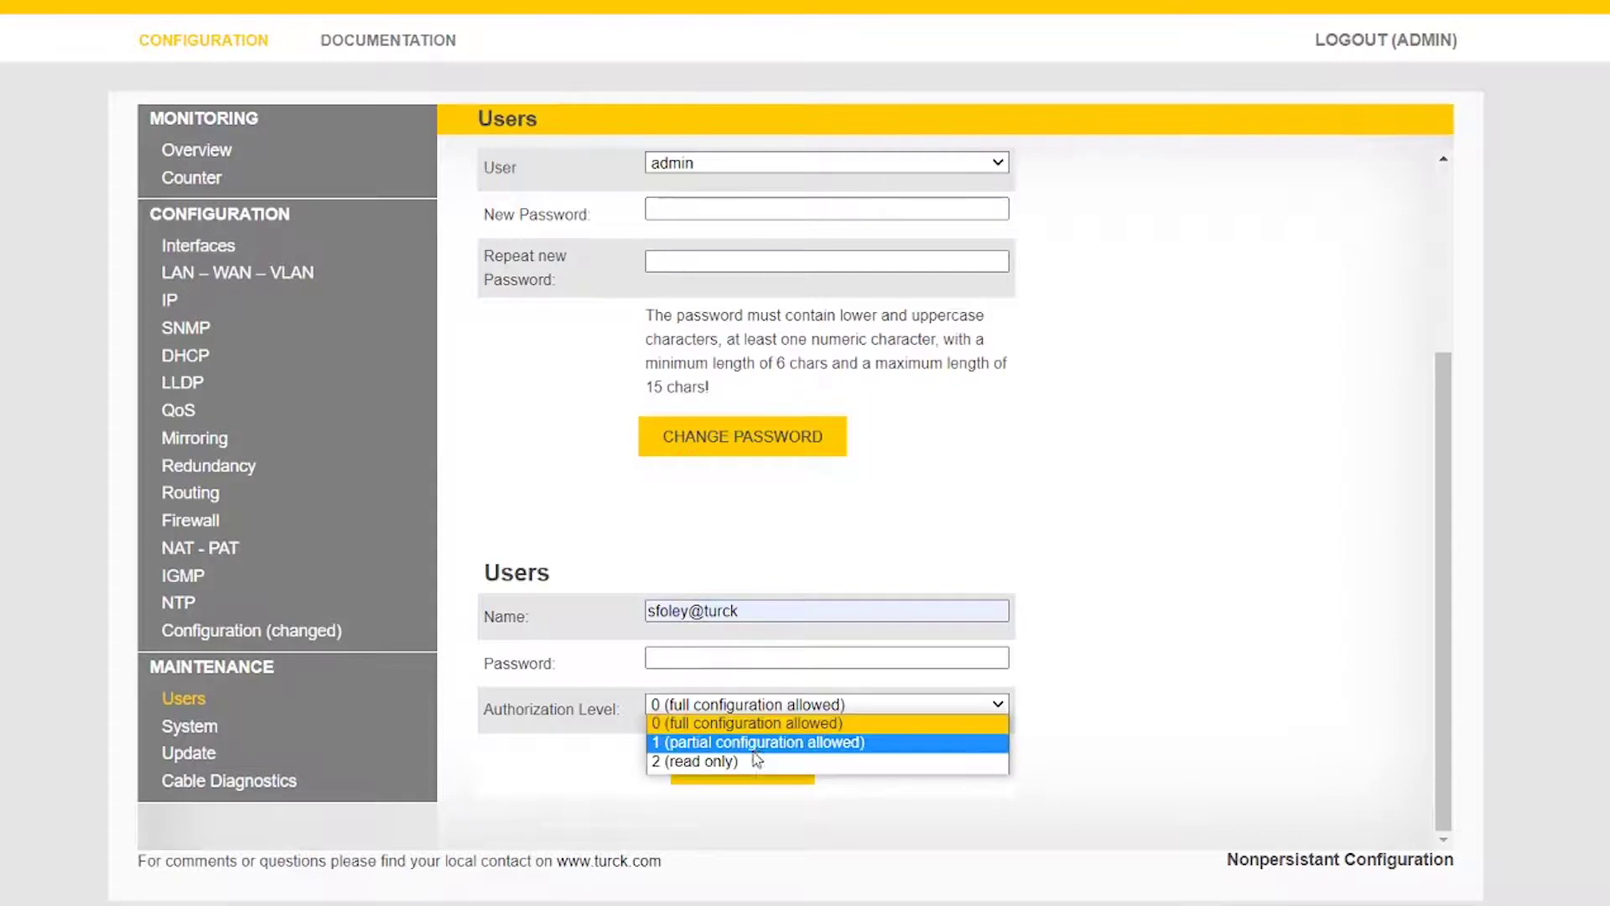
pyautogui.click(1043, 514)
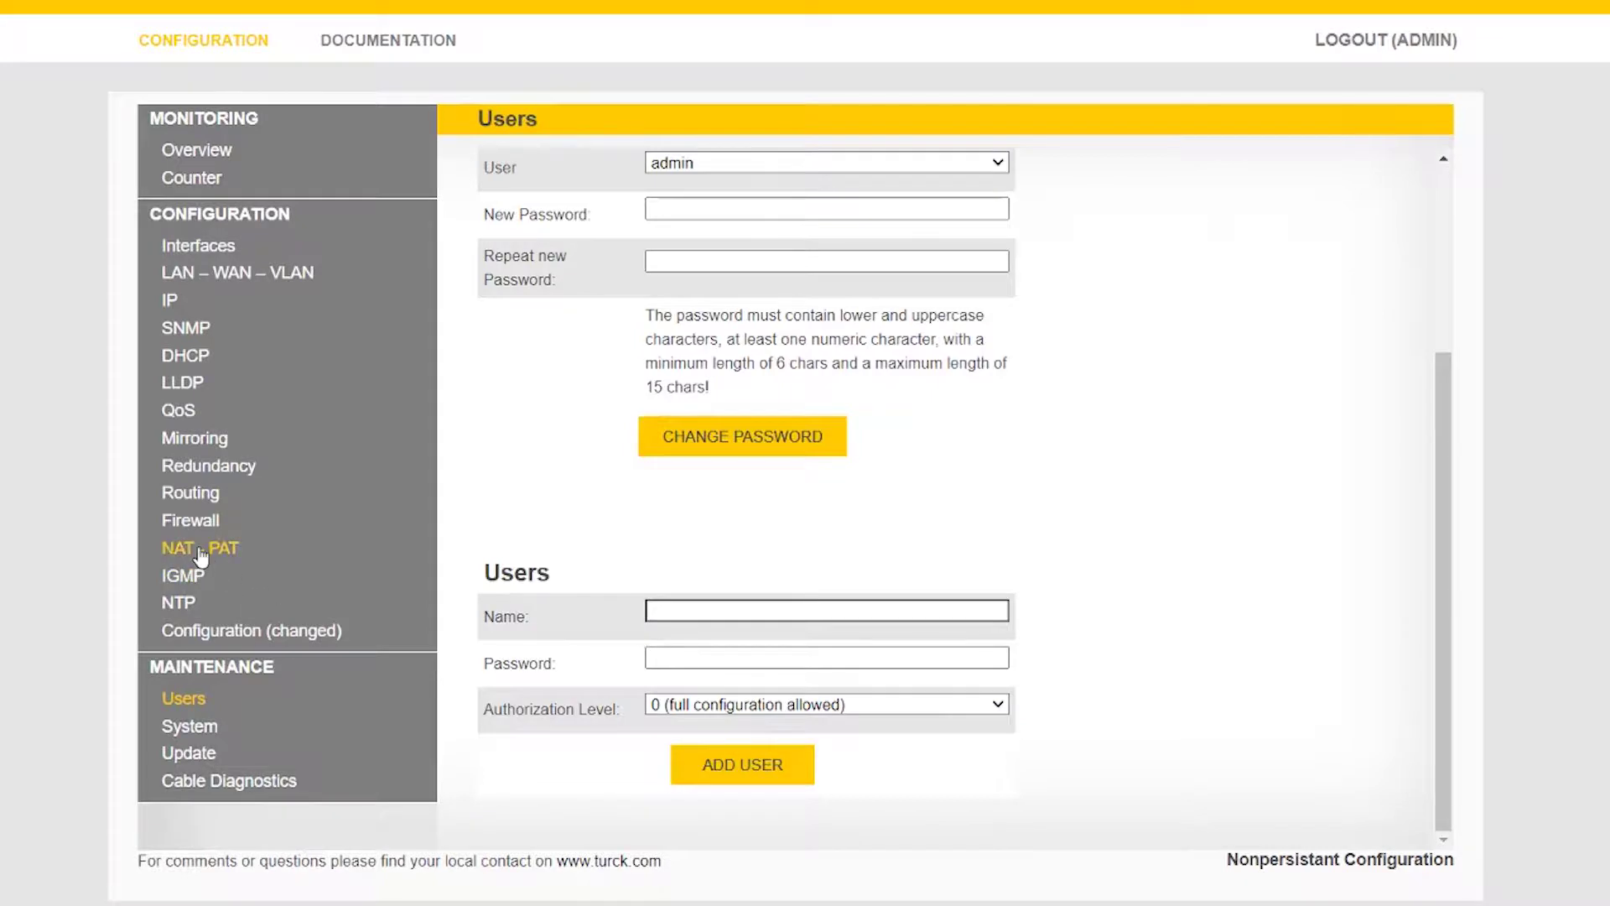
pyautogui.click(201, 554)
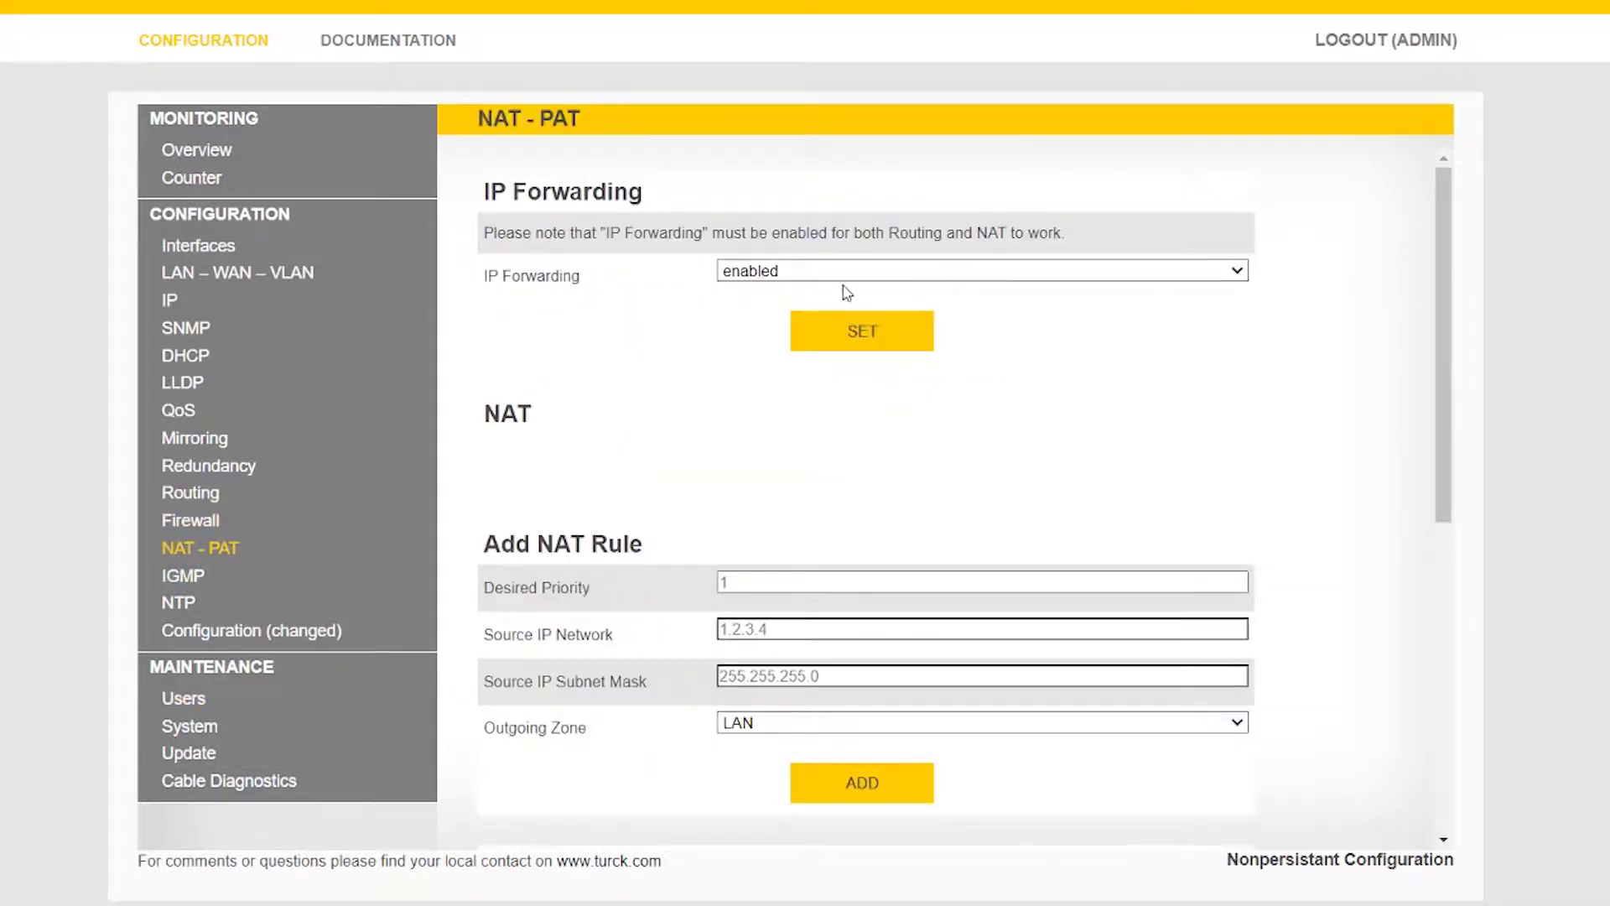
# - Keep IP Forwarding enabled, try a default NAT rule, dismiss the error, and review the Destination NAT/PAT form
pyautogui.click(937, 277)
pyautogui.click(1224, 308)
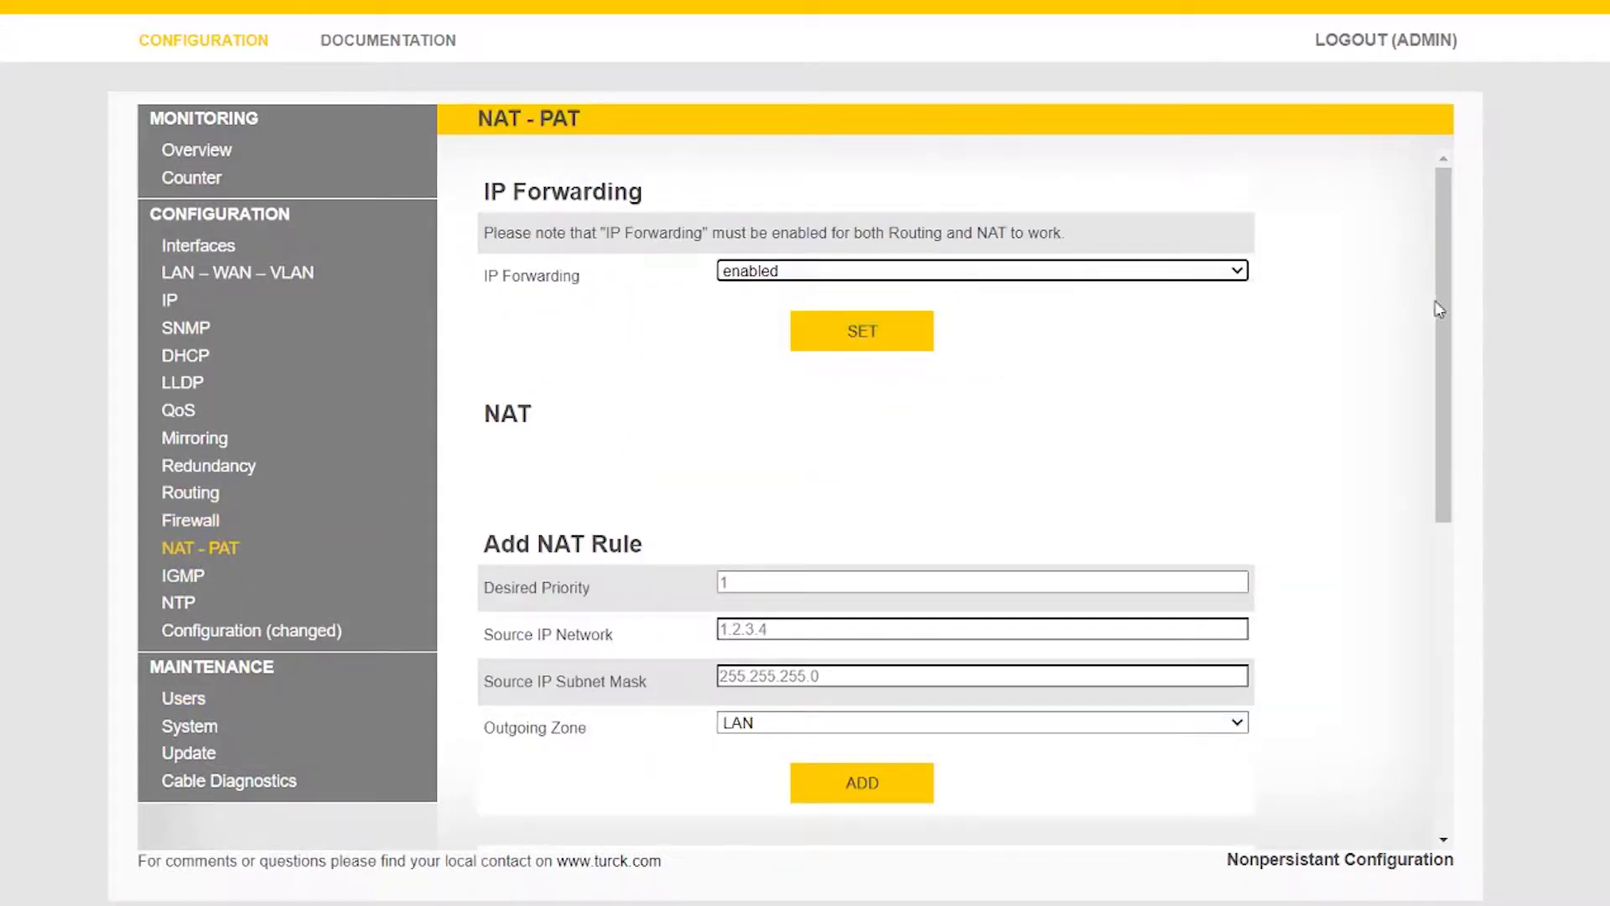
pyautogui.moveTo(1439, 309); pyautogui.dragTo(1379, 457)
pyautogui.click(831, 522)
pyautogui.click(807, 484)
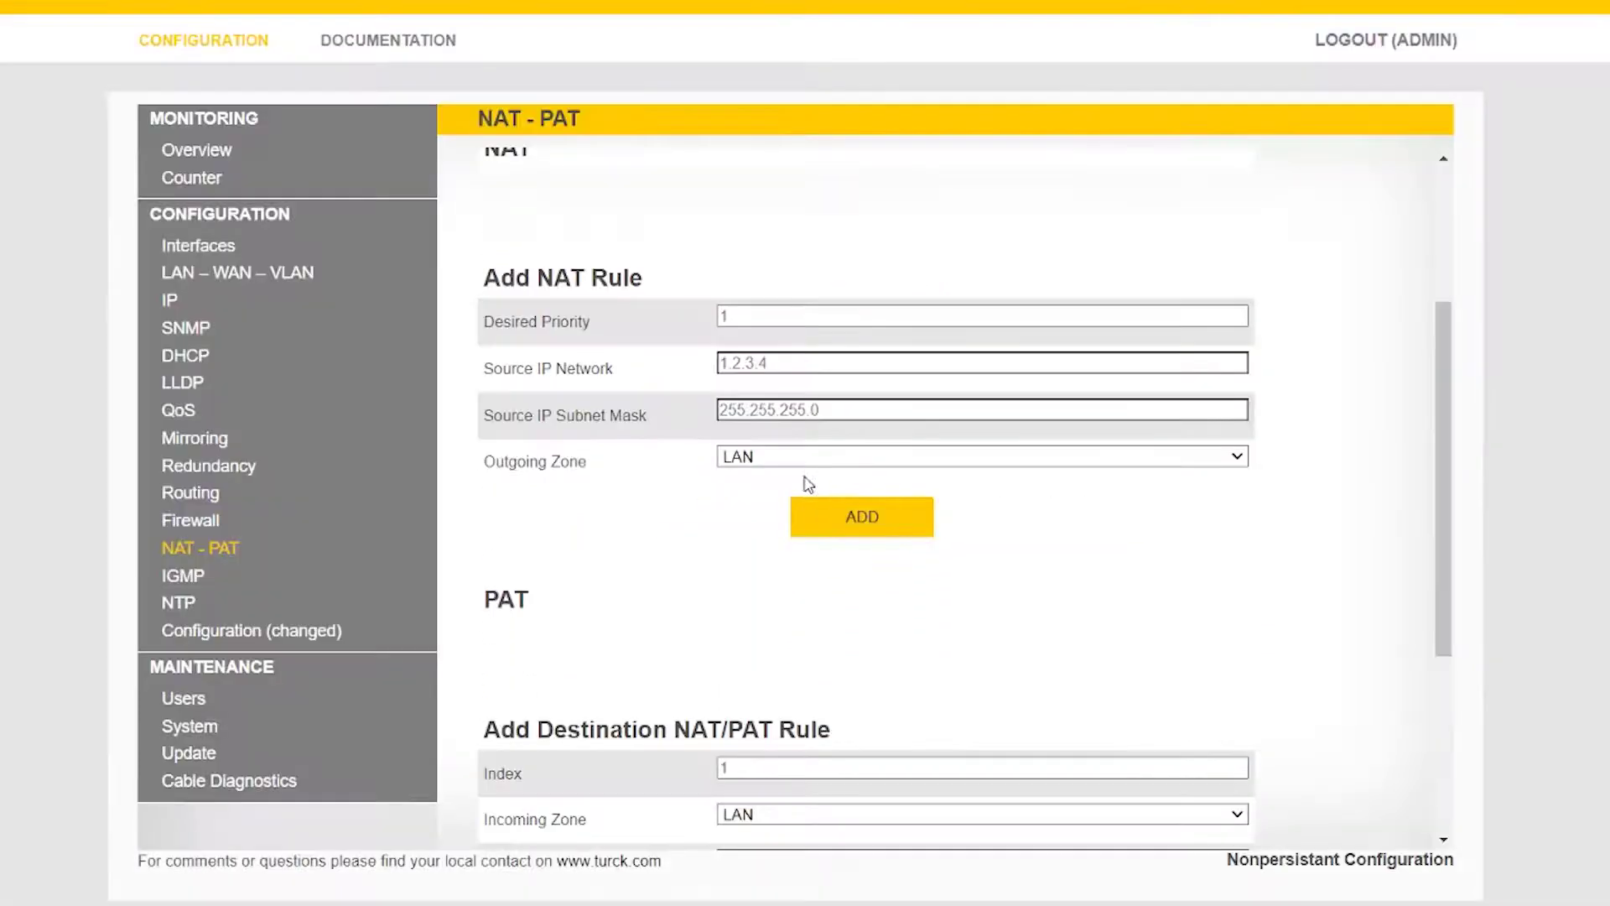
pyautogui.scroll(-1, 1431, 419)
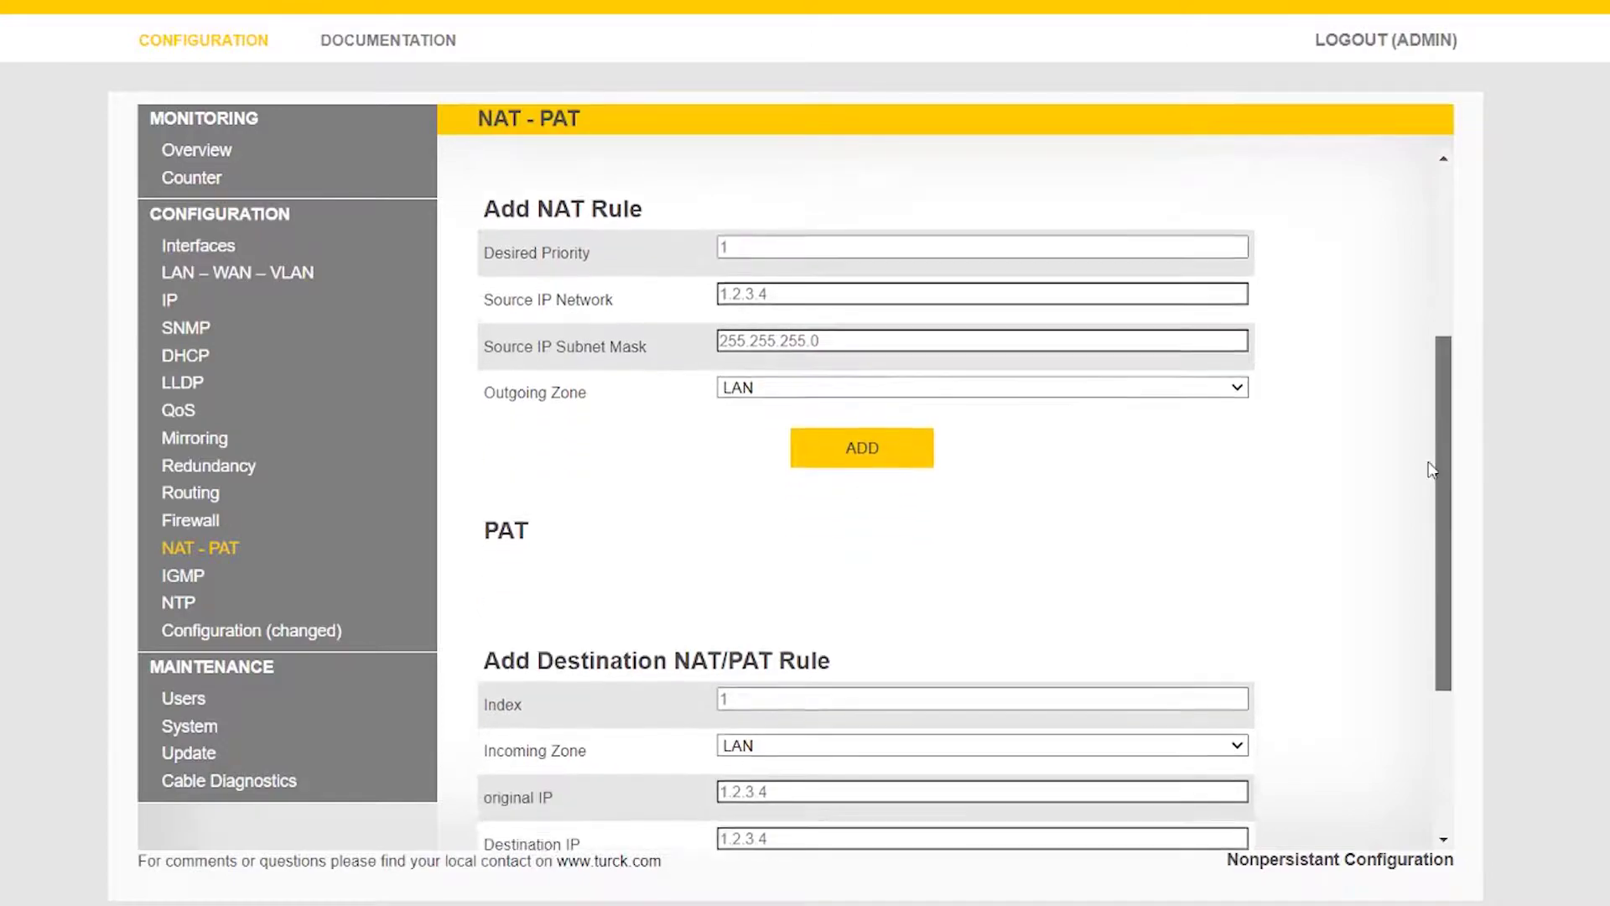
pyautogui.scroll(-4, 1431, 470)
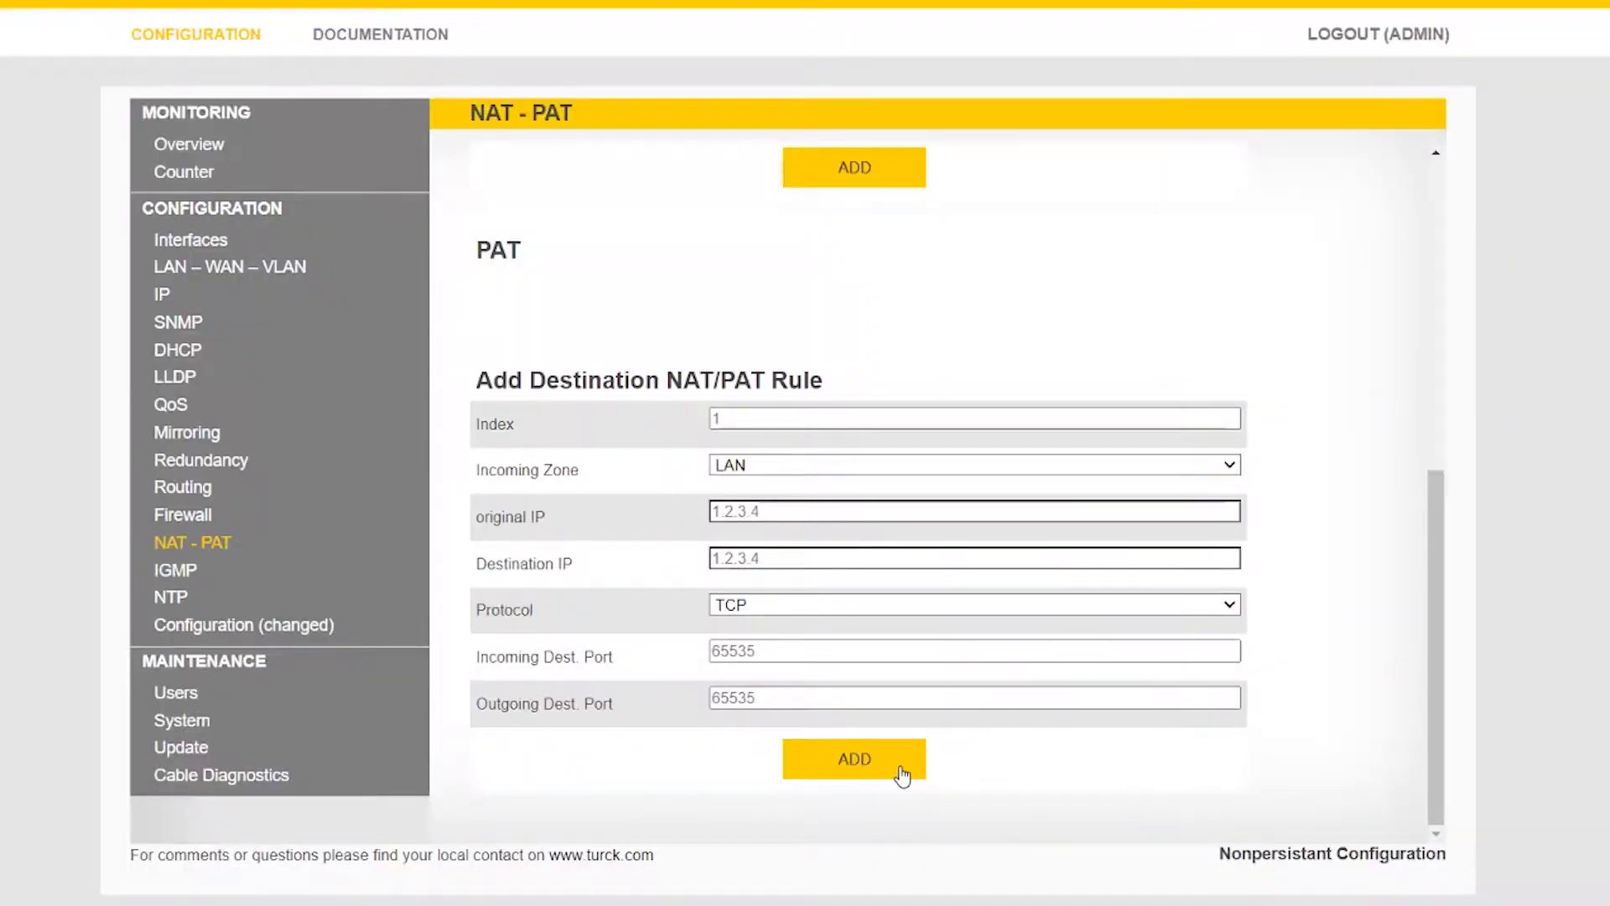
# - Enable the DHCP server and apply the setting
pyautogui.click(198, 353)
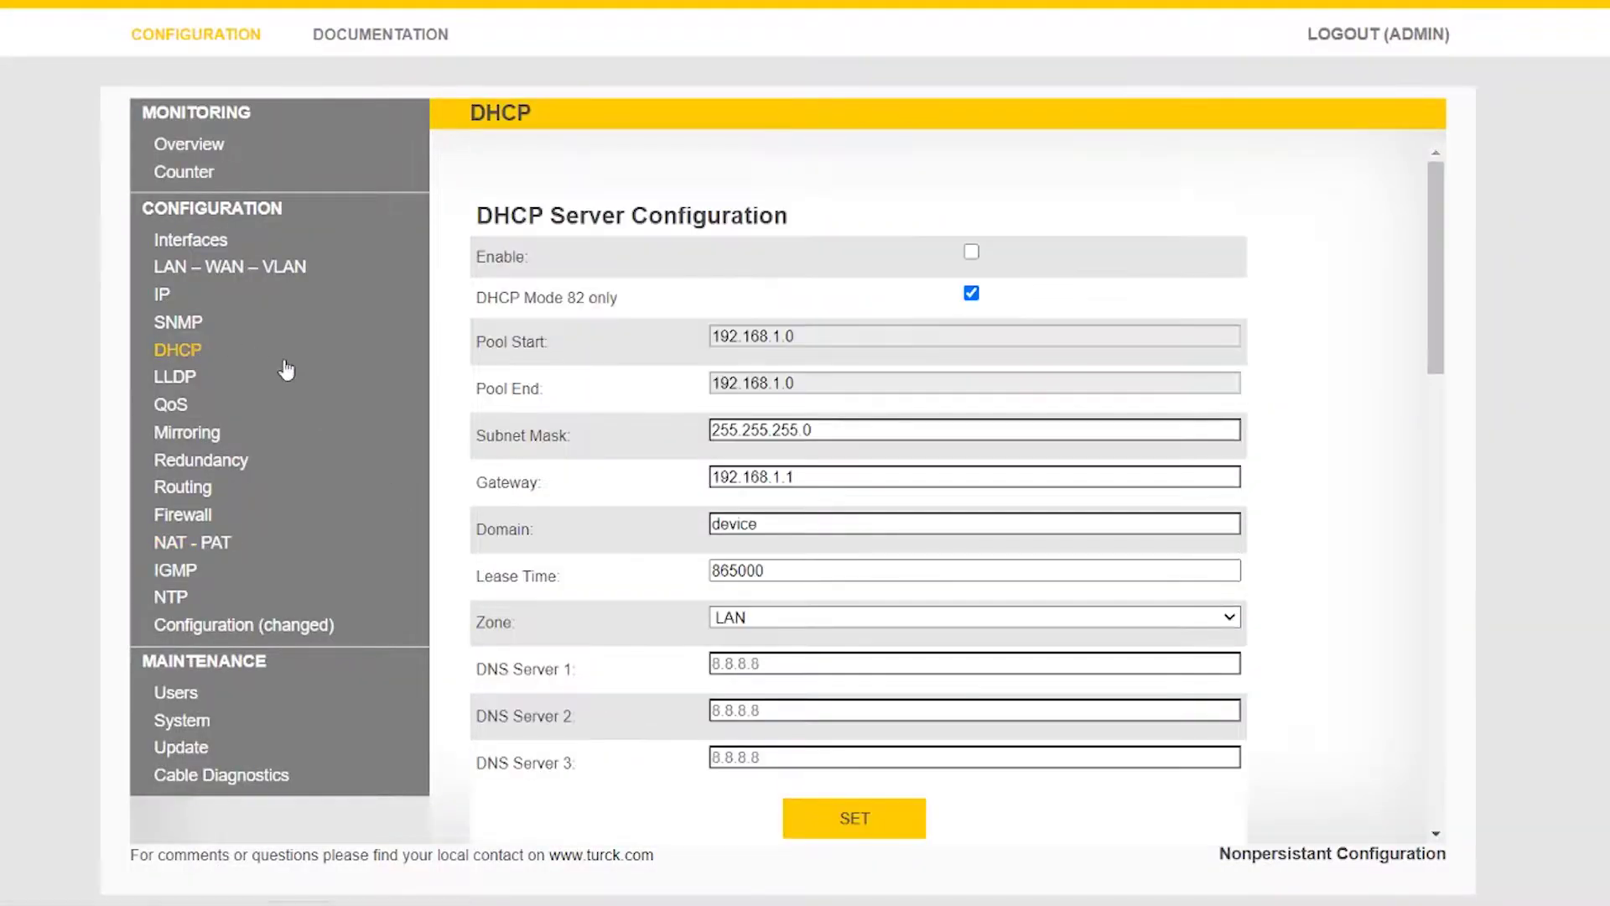
pyautogui.click(971, 253)
pyautogui.click(872, 818)
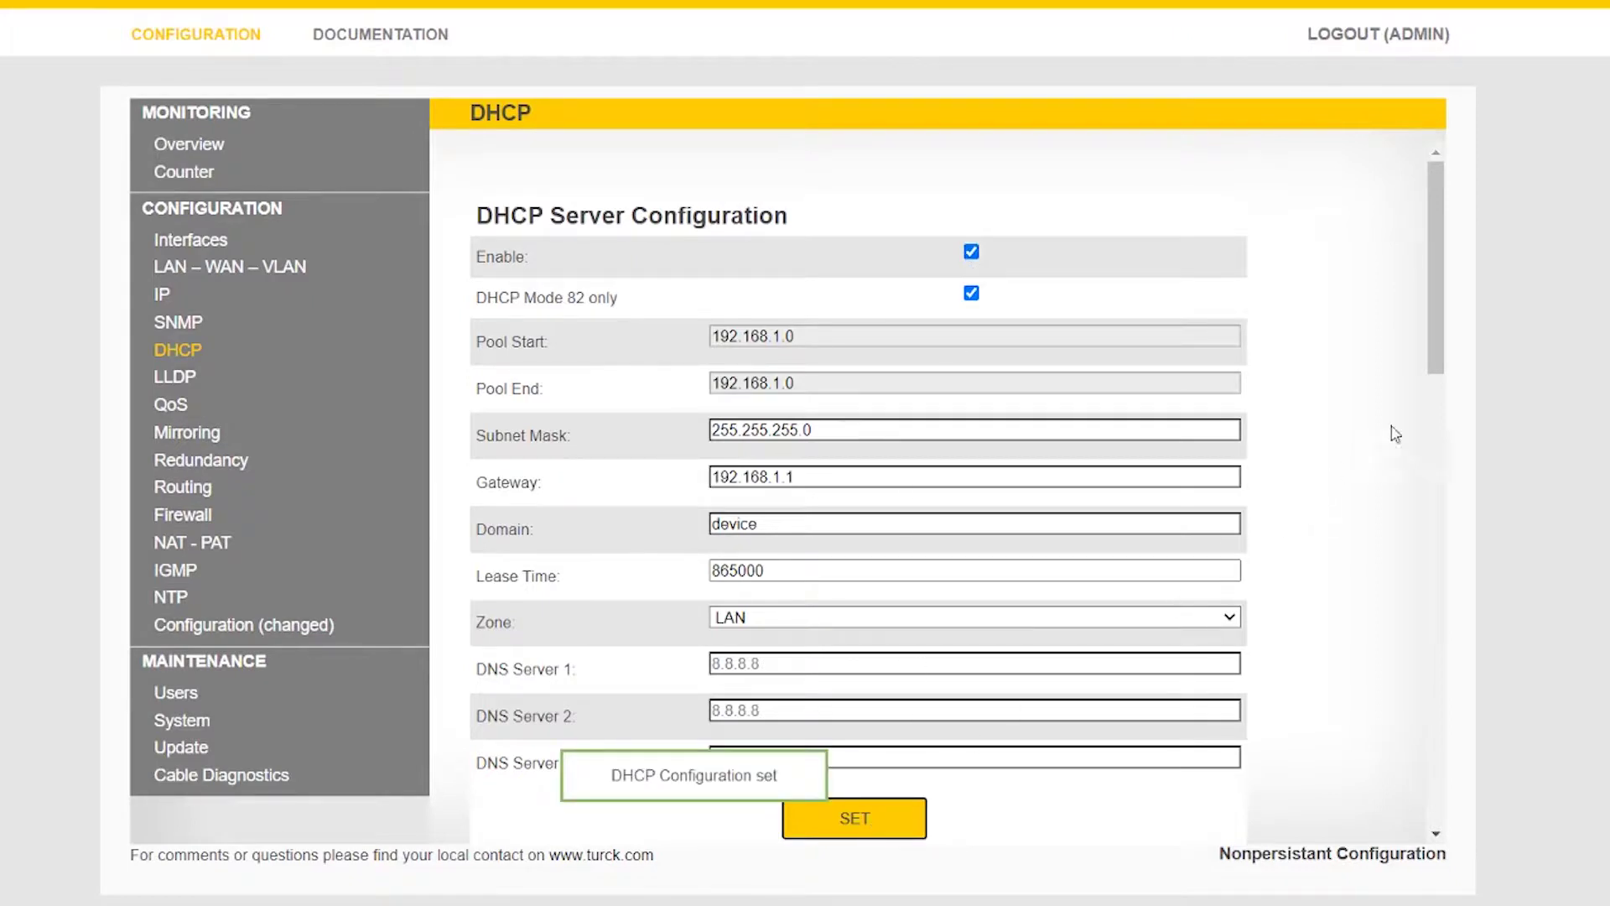
# - Assign 192.168.1.25 to port XF4 in Interface-based IP Assignment and apply it
pyautogui.scroll(-4, 1395, 434)
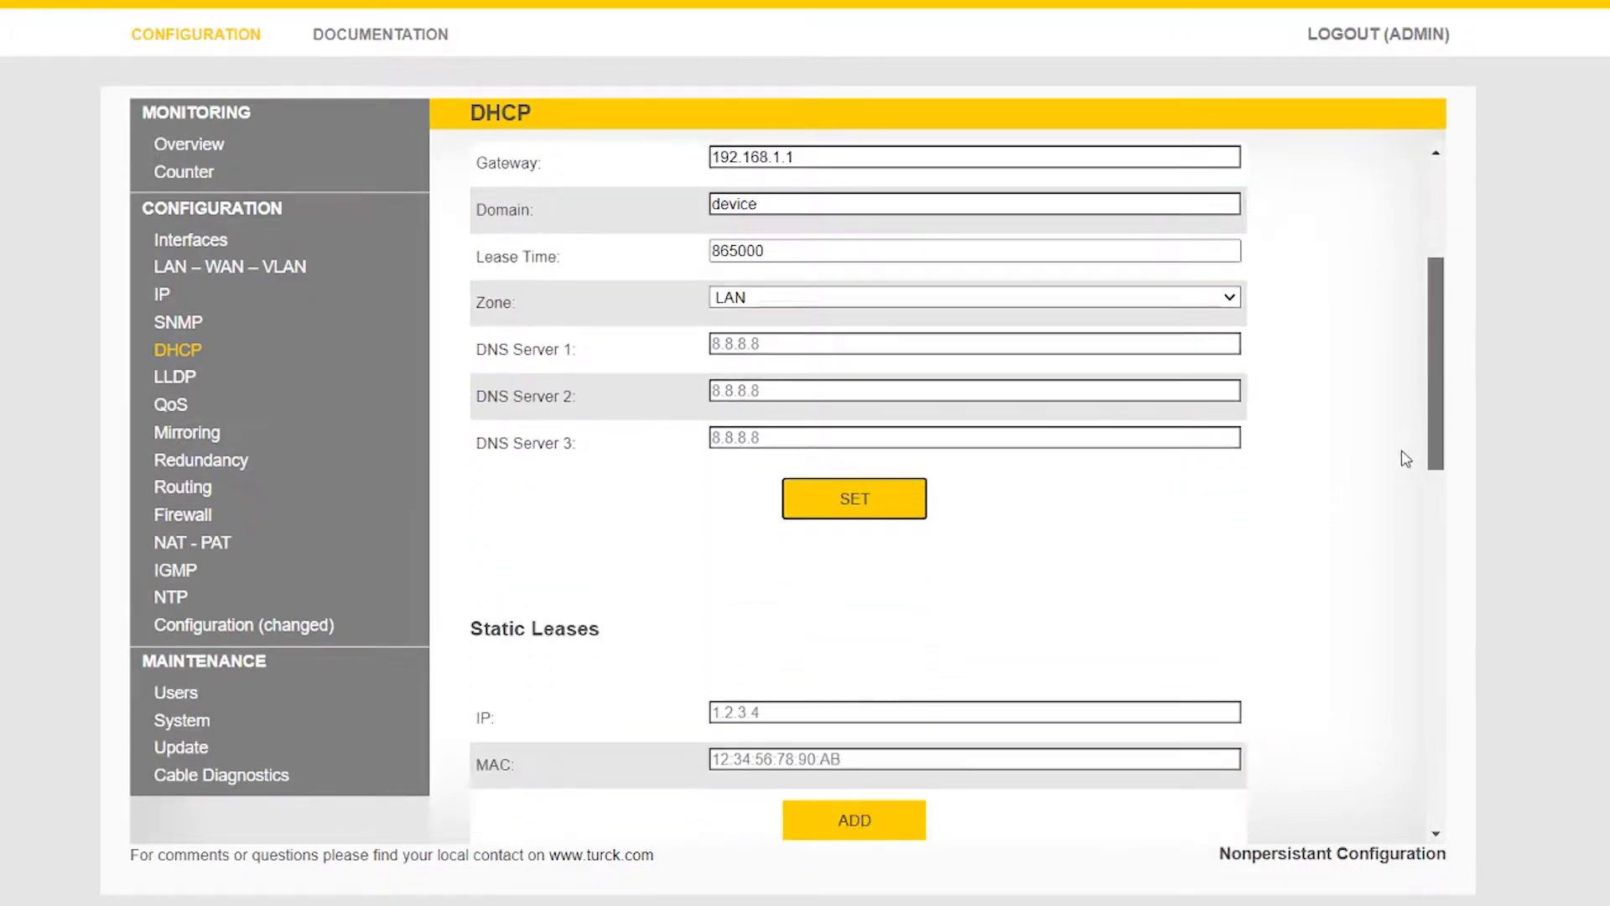
pyautogui.scroll(-8, 1405, 457)
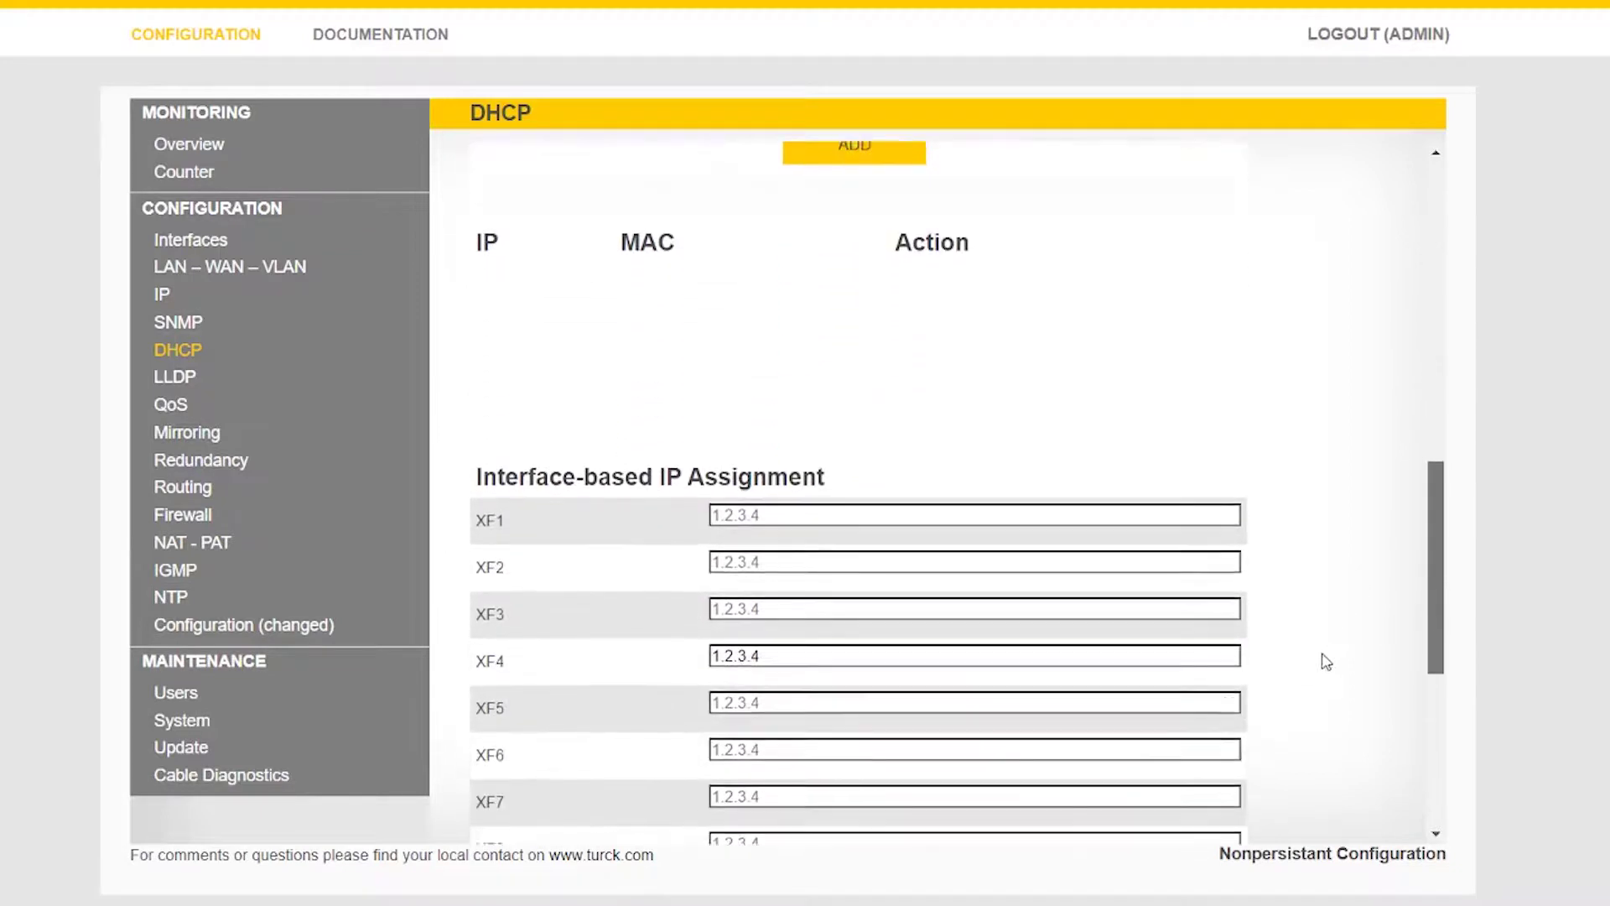
pyautogui.scroll(-3, 1325, 662)
pyautogui.moveTo(817, 544); pyautogui.dragTo(704, 543)
pyautogui.write('192.168')
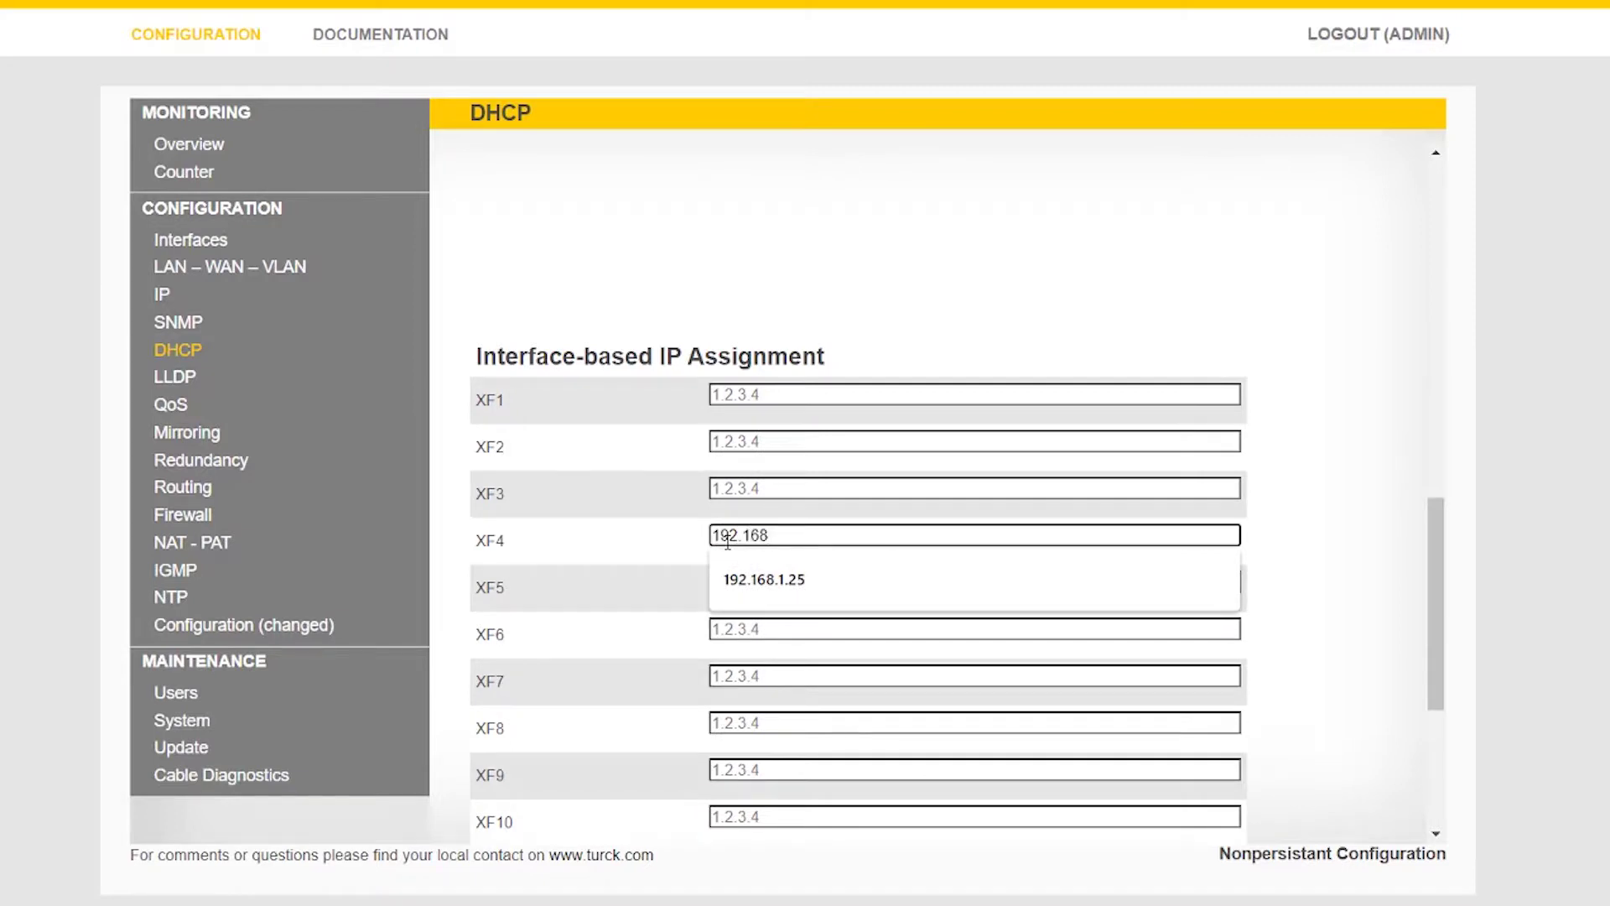
pyautogui.write('.1.25')
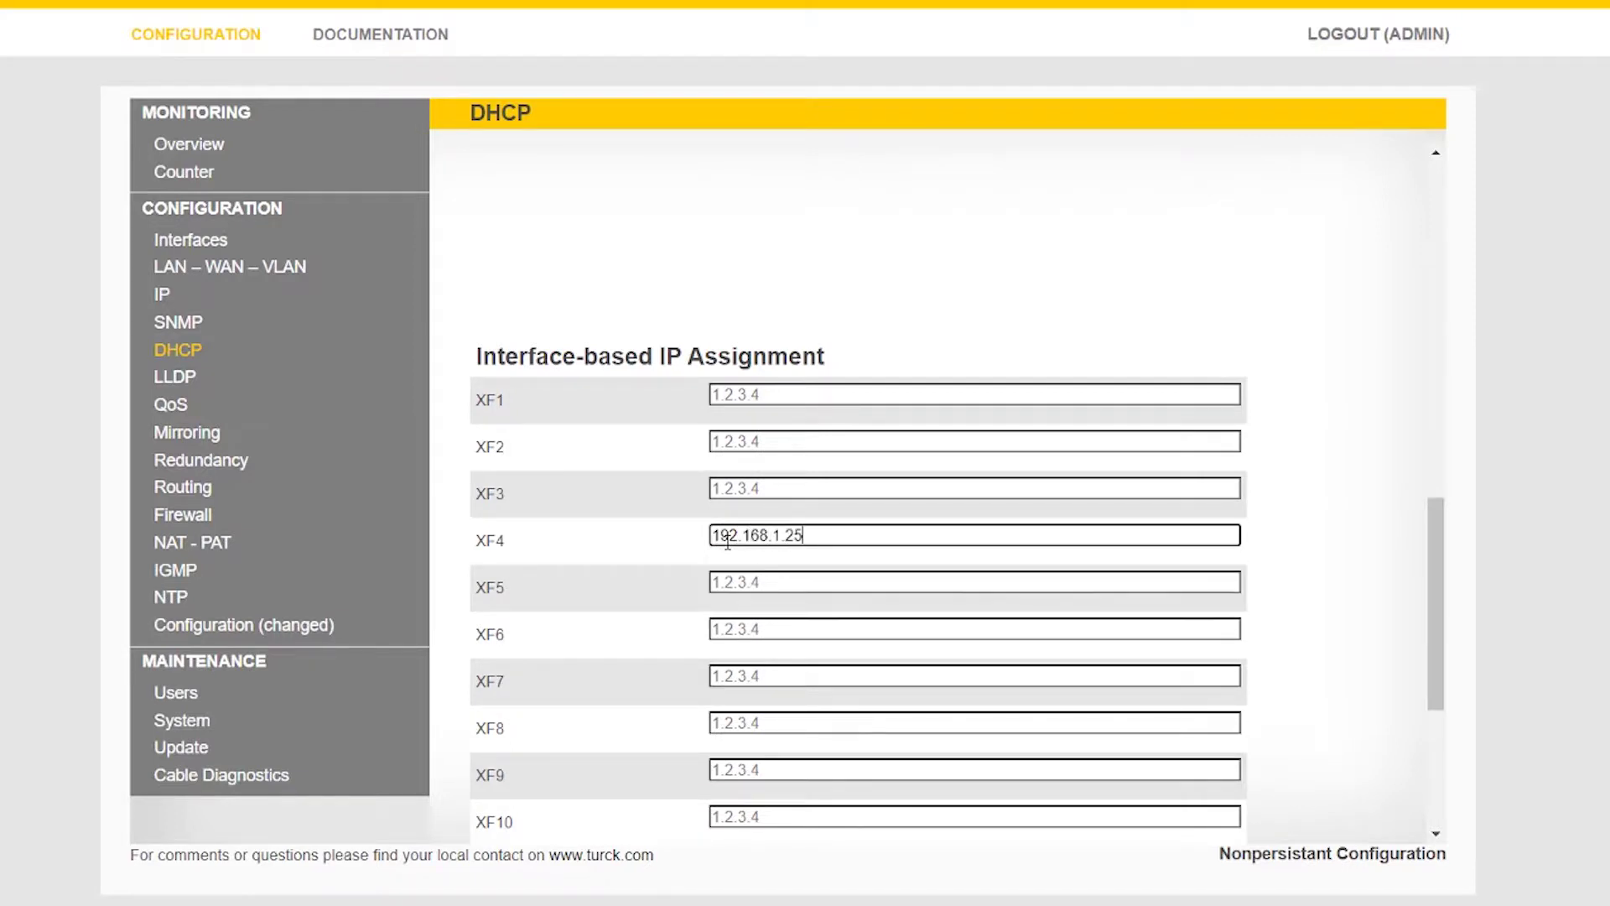
pyautogui.scroll(-2, 1433, 524)
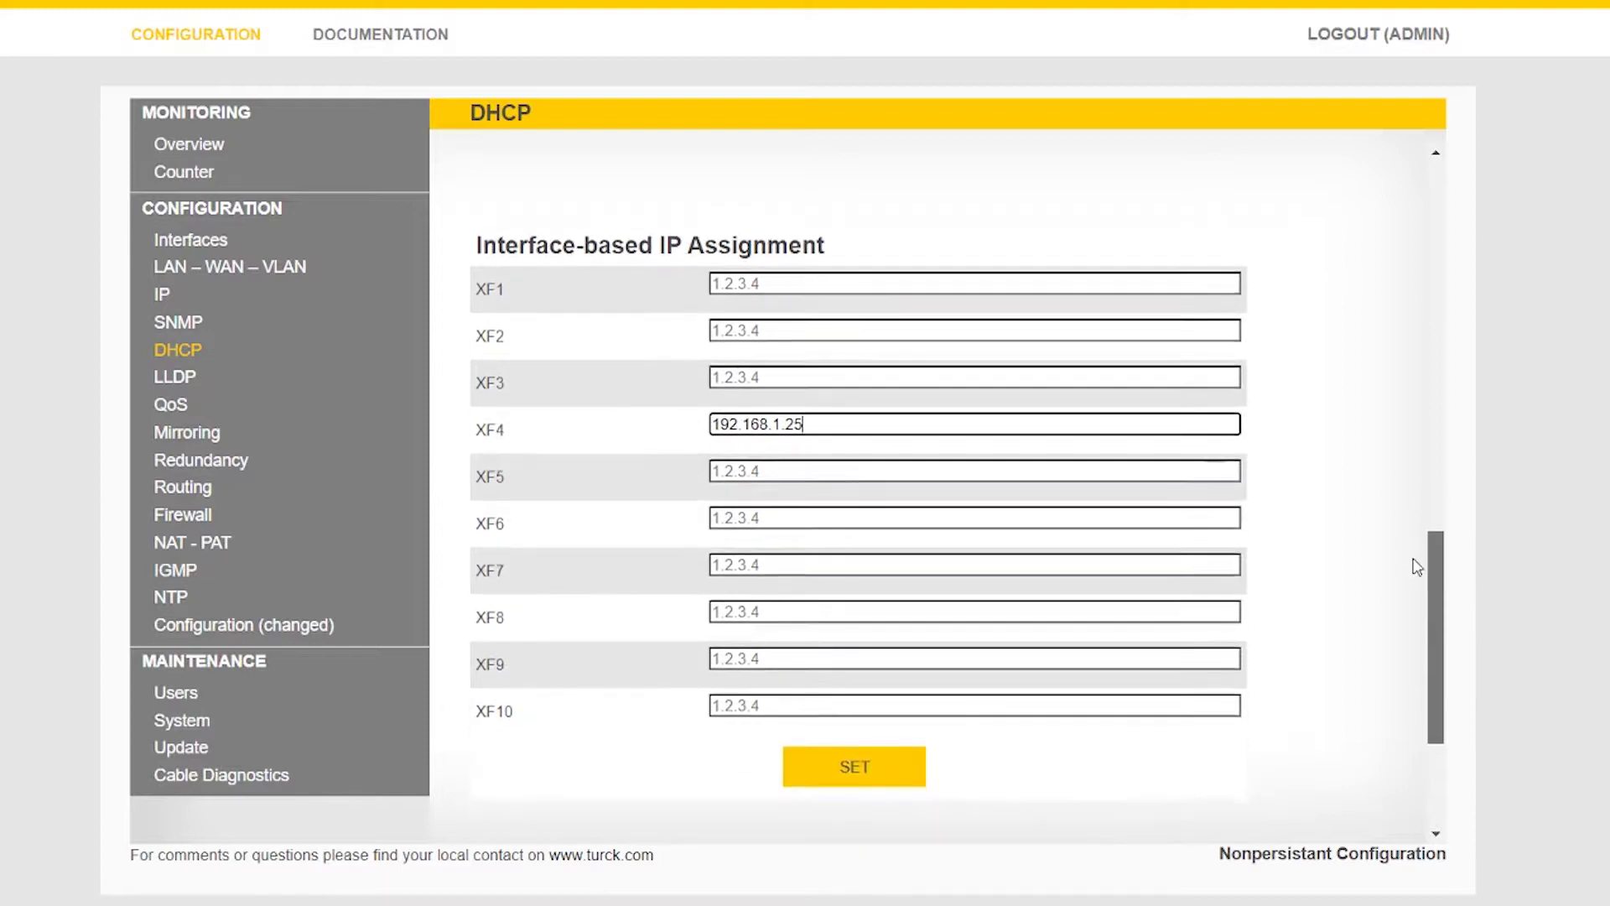
pyautogui.click(850, 735)
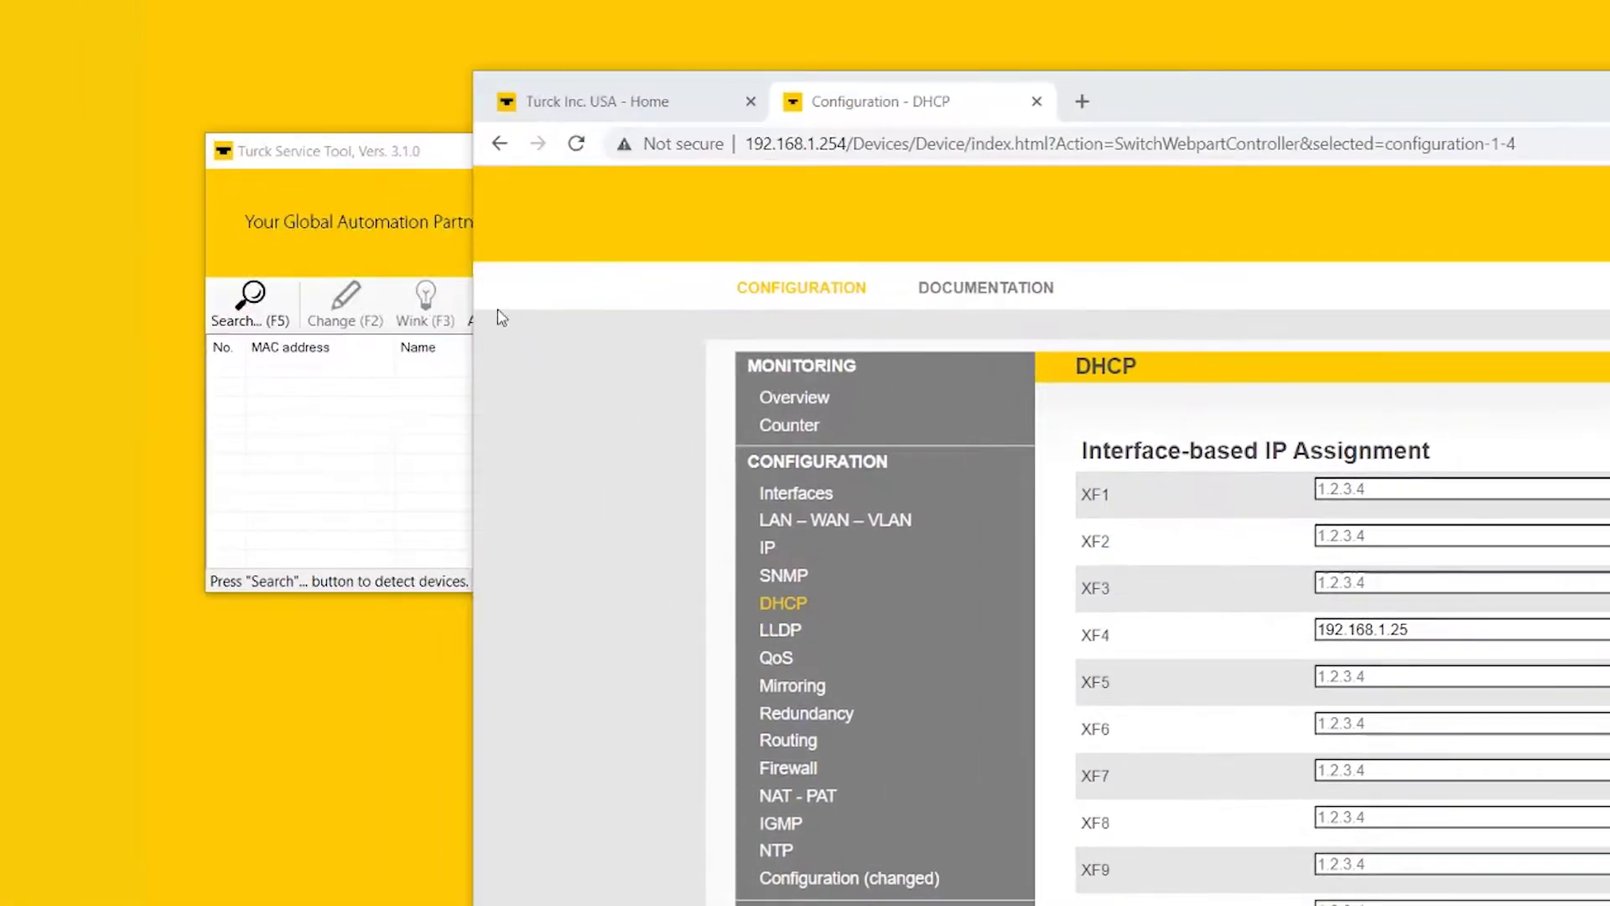
pyautogui.click(388, 267)
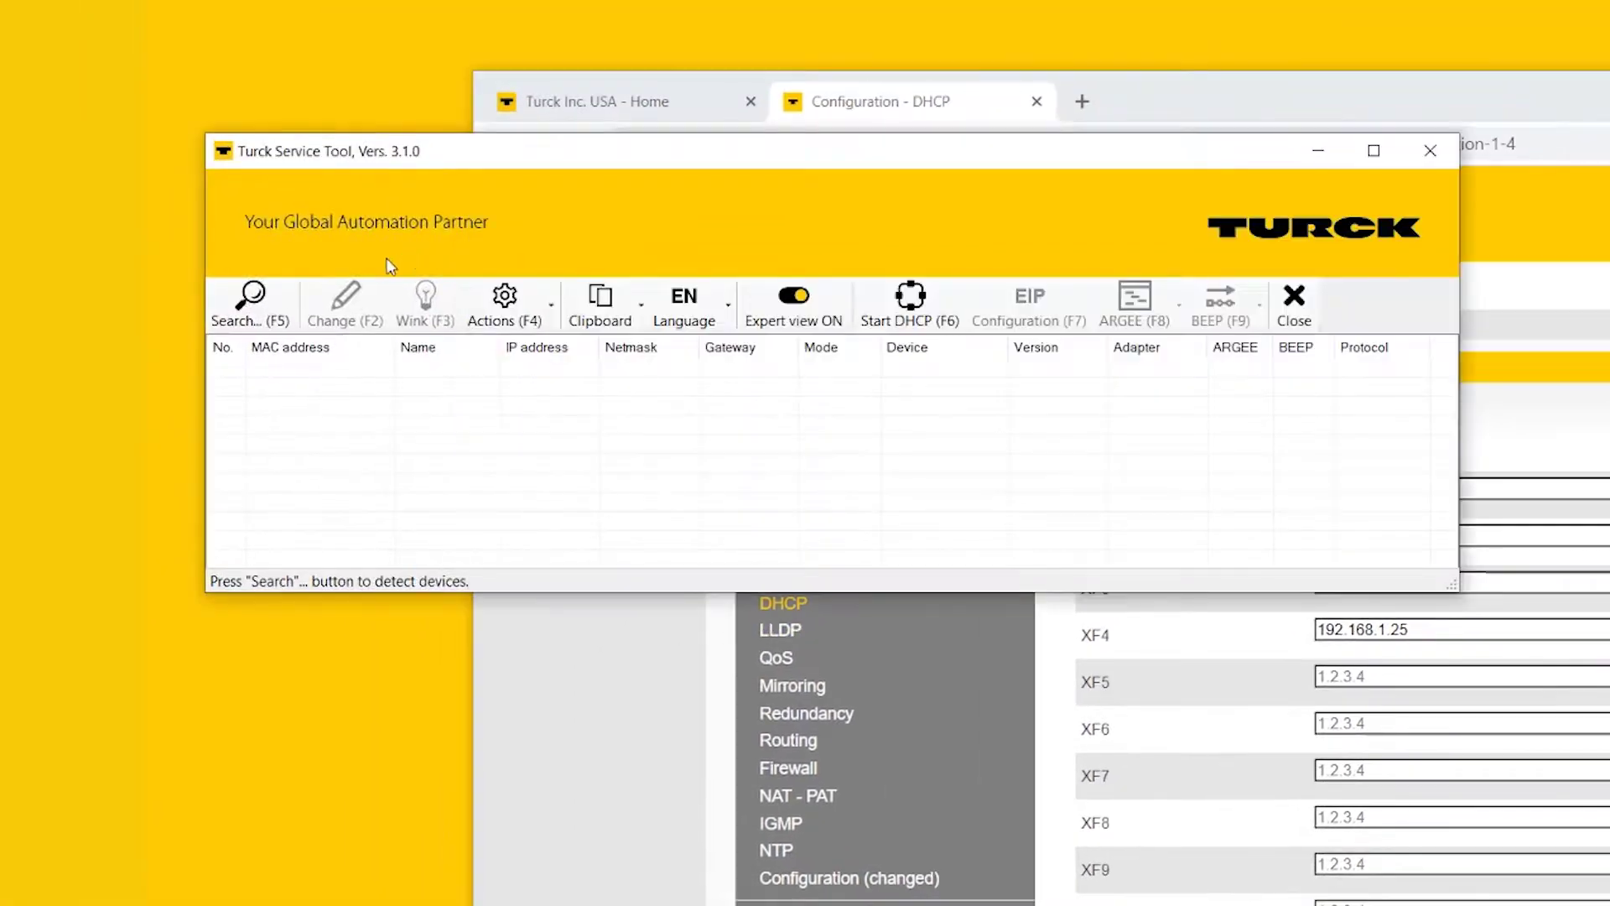
# - Search the network and select the TBEN-L4-16DXP listed at 192.168.1.25
pyautogui.click(259, 305)
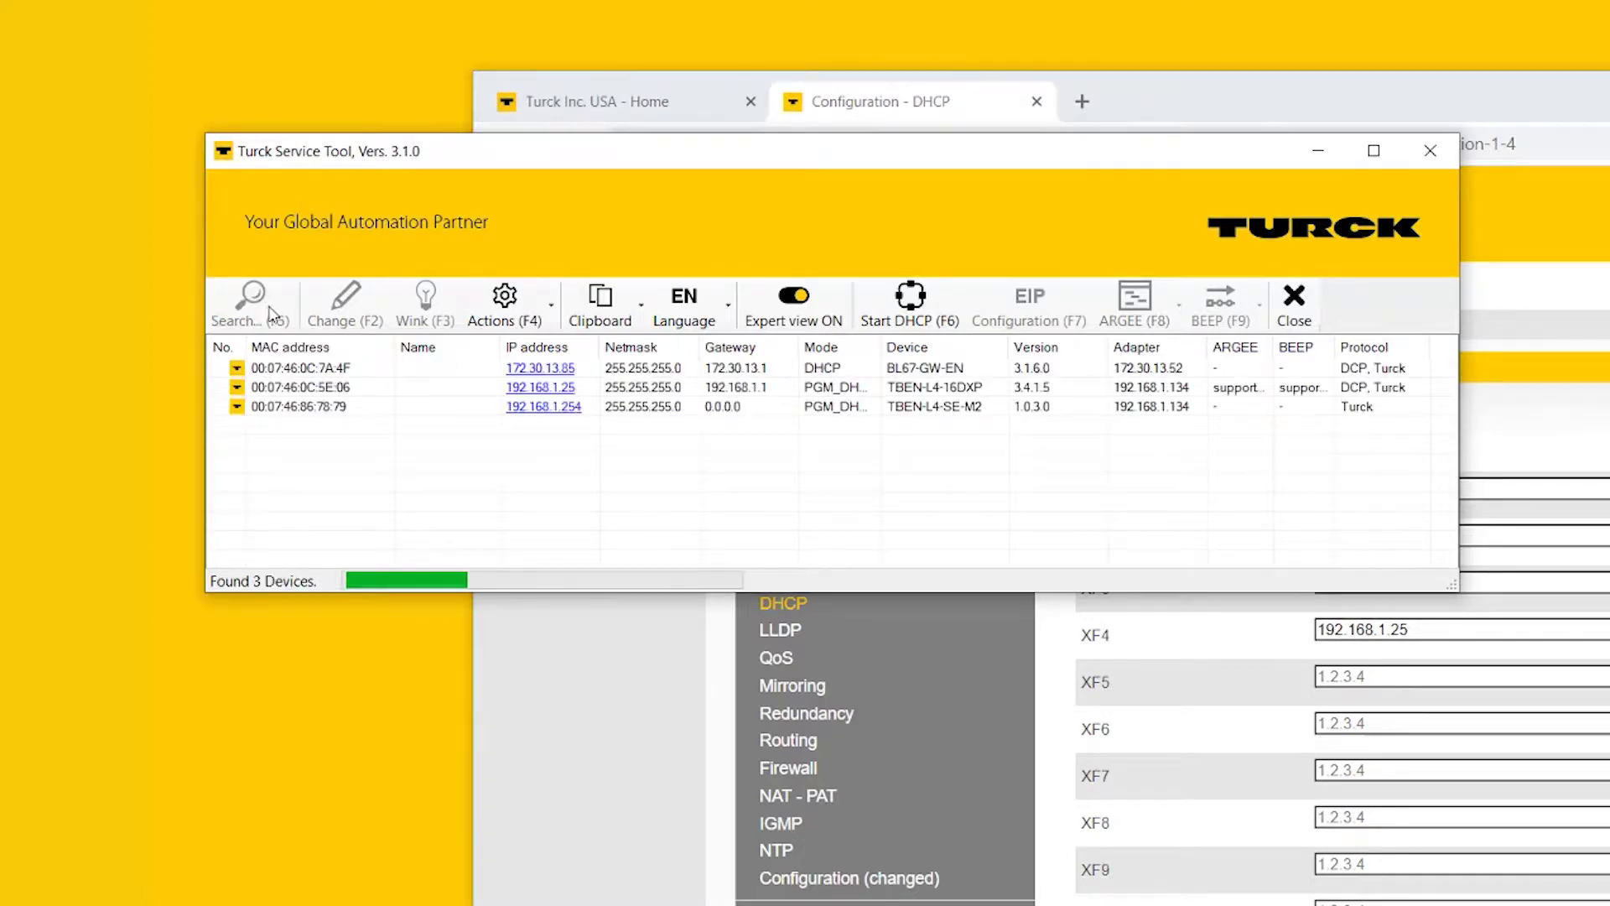
pyautogui.click(528, 390)
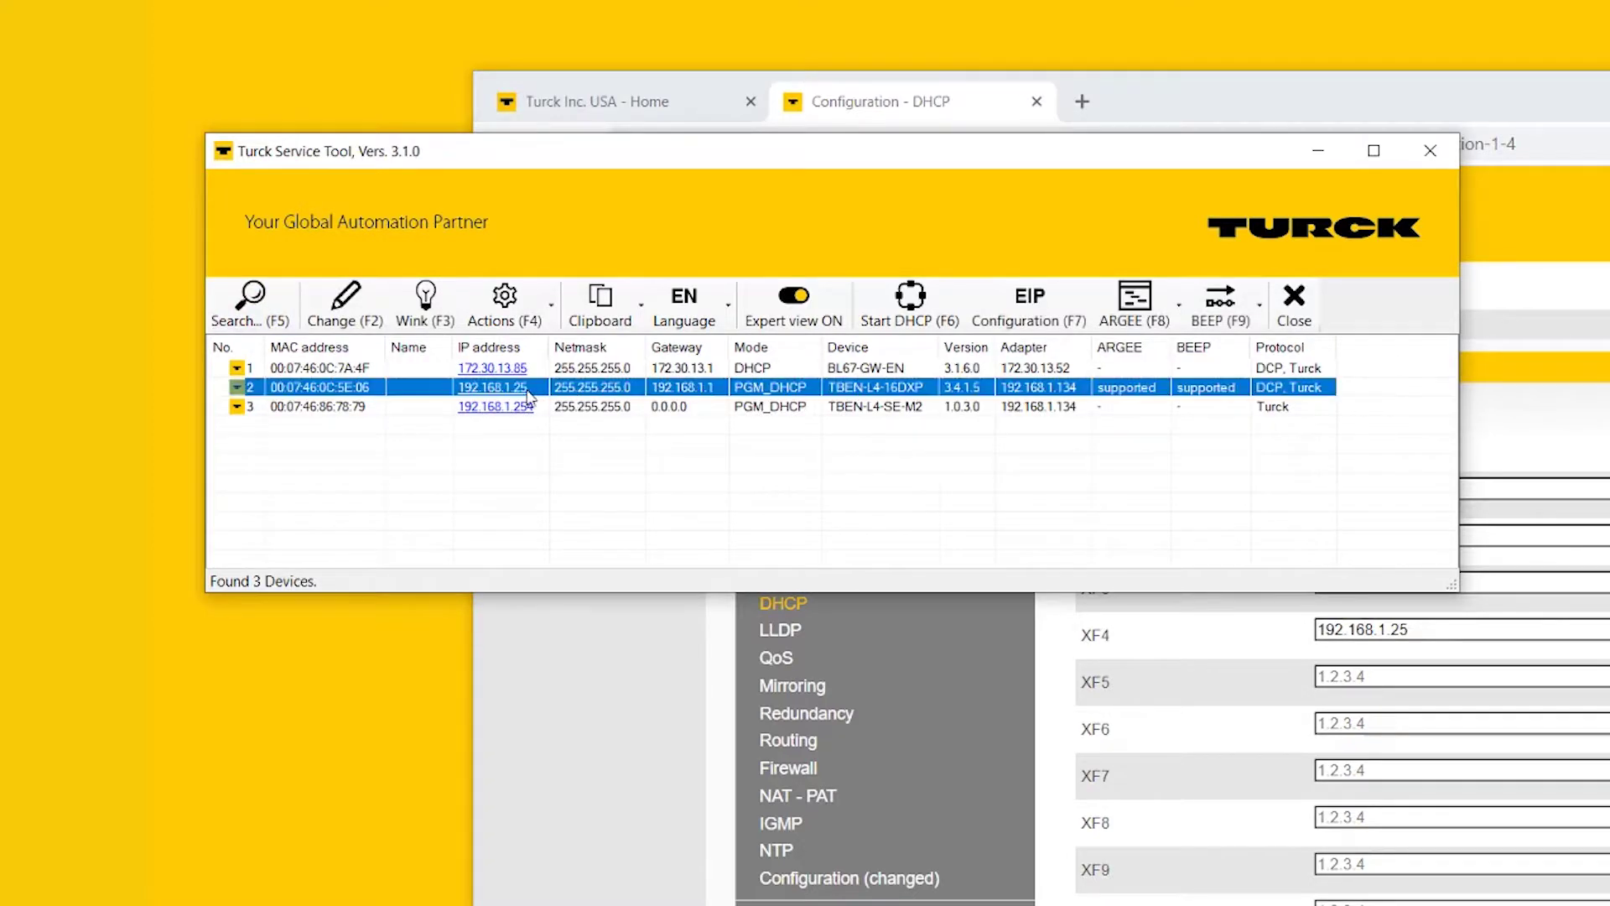